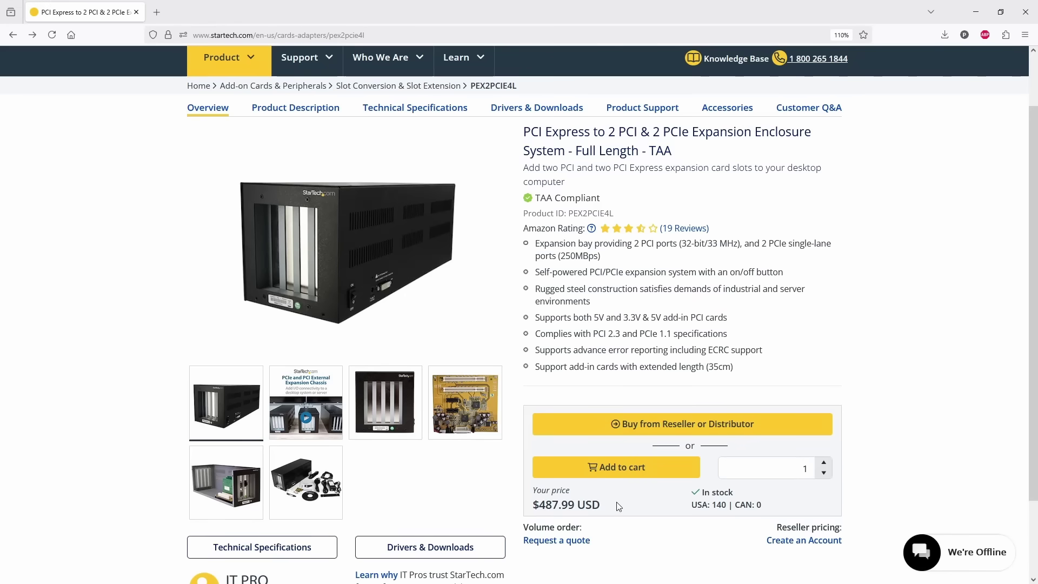
# Step: Scroll up the JMB368 datasheet to the bullet giving PCIe trace length up to 8” (20.3cm)
pyautogui.scroll(2, 849, 408)
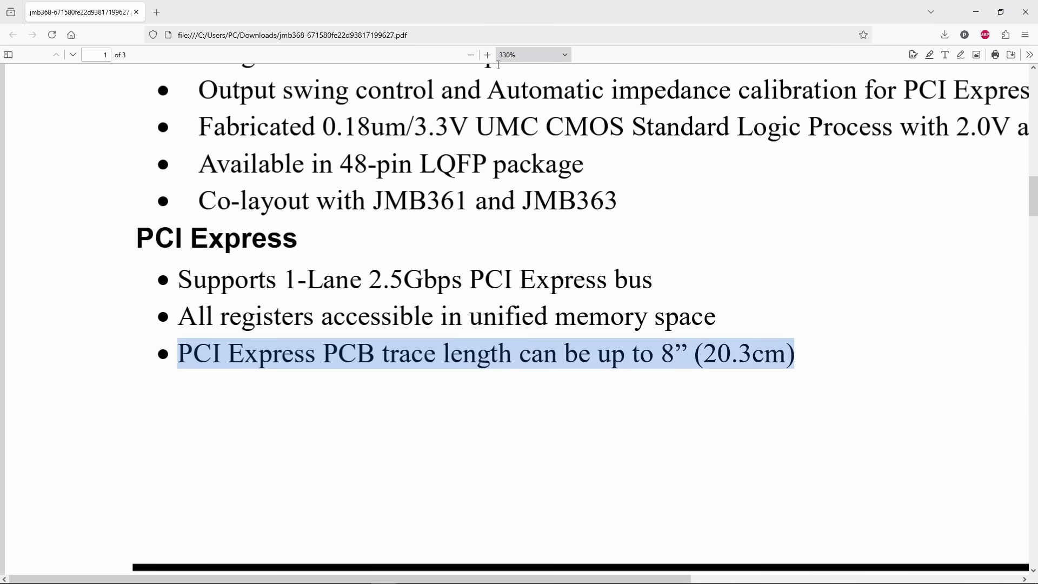
# Step: Zoom the datasheet out four steps until the whole page shows
pyautogui.click(470, 55)
pyautogui.click(470, 55)
pyautogui.click(471, 55)
pyautogui.click(471, 55)
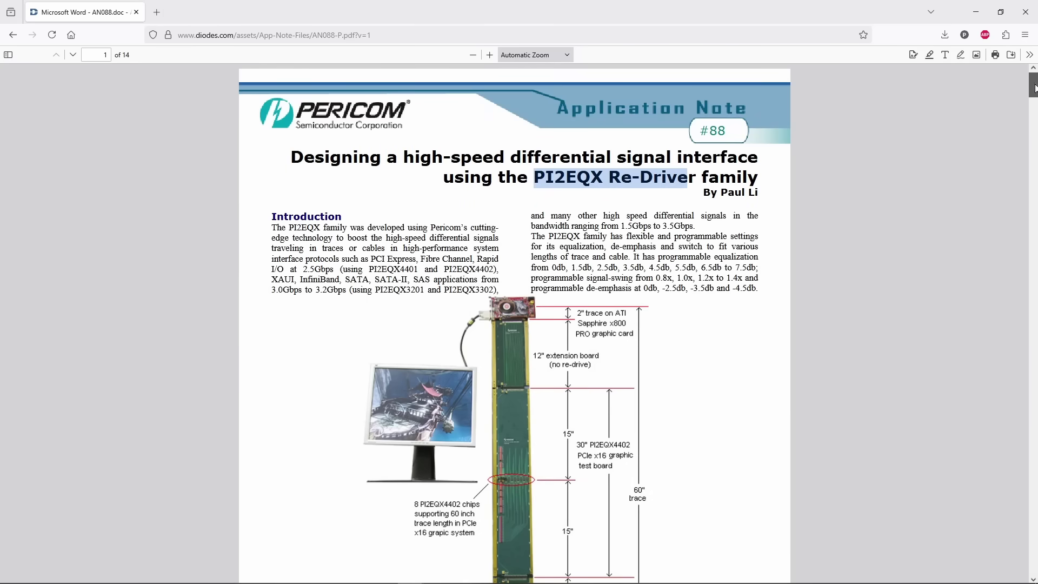
# Step: Scroll down Pericom's AN088 note to the page 3 equalization section
pyautogui.moveTo(1034, 88); pyautogui.dragTo(1034, 95)
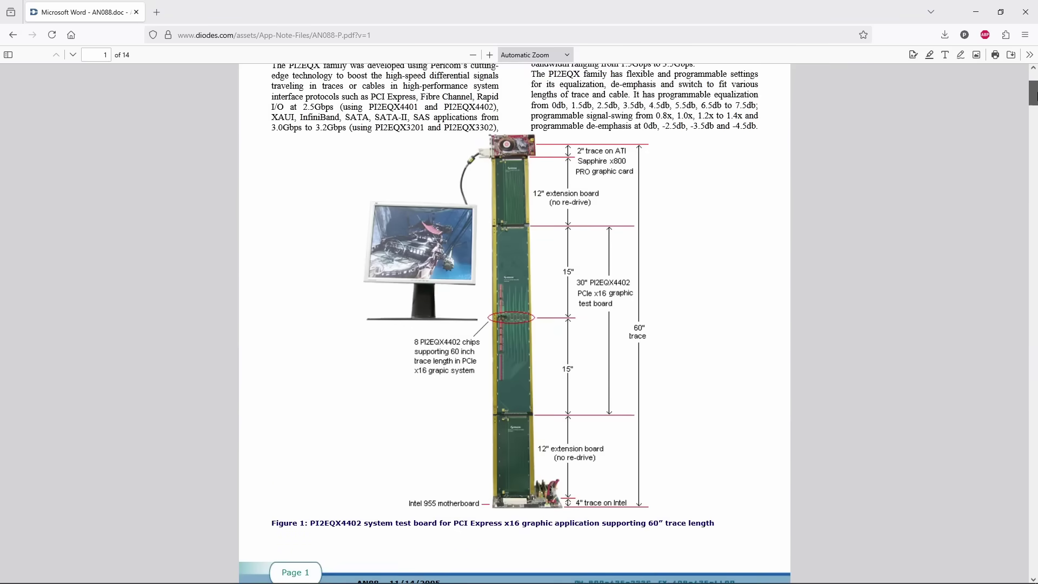
pyautogui.moveTo(1034, 94); pyautogui.dragTo(1034, 128)
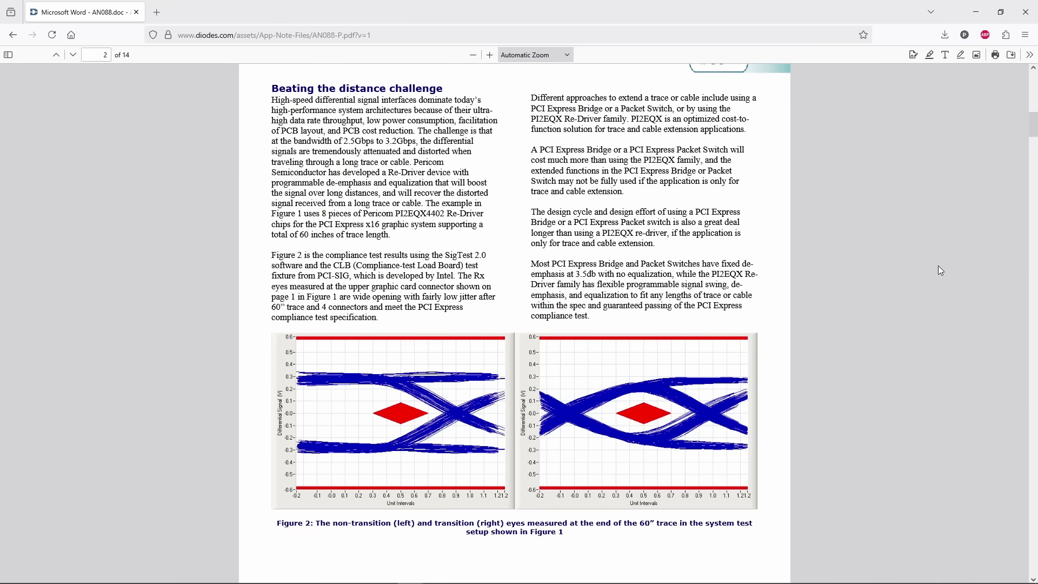
pyautogui.scroll(-8, 941, 270)
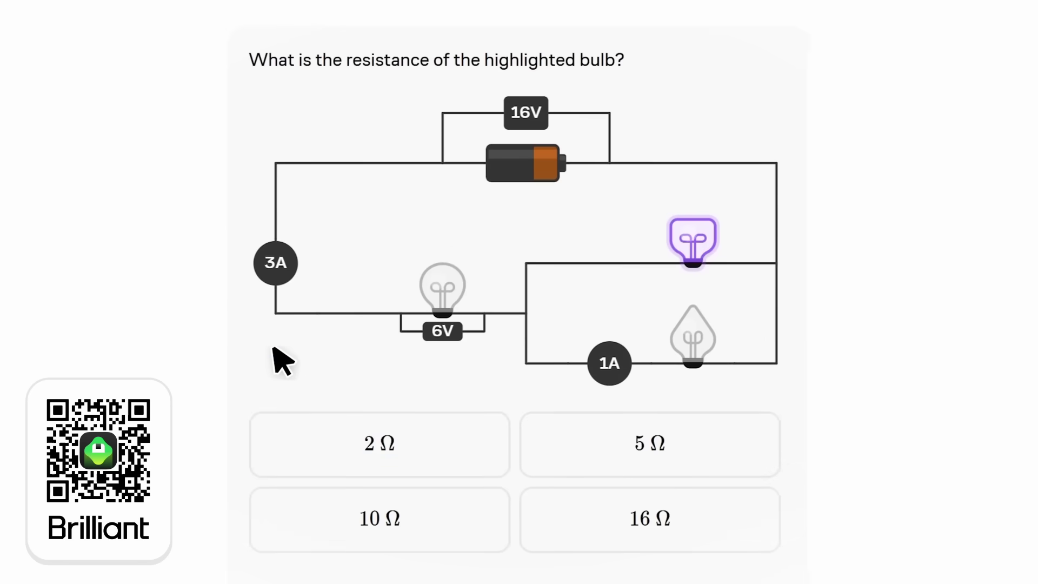
# Step: Answer 5 Ω for the bulb resistance and check the circuit lighting only the highlighted bulb
pyautogui.click(348, 463)
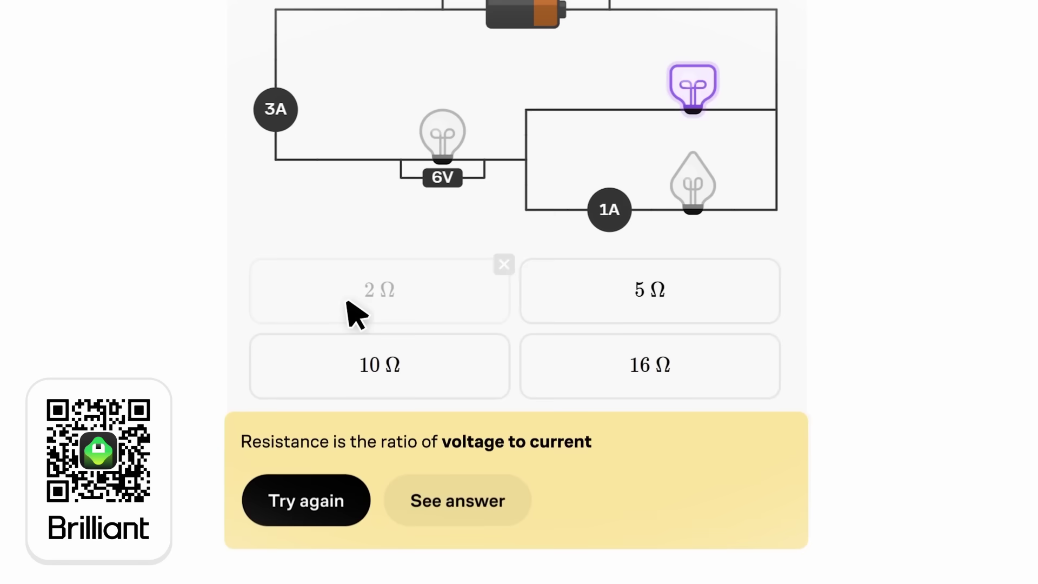
pyautogui.click(595, 314)
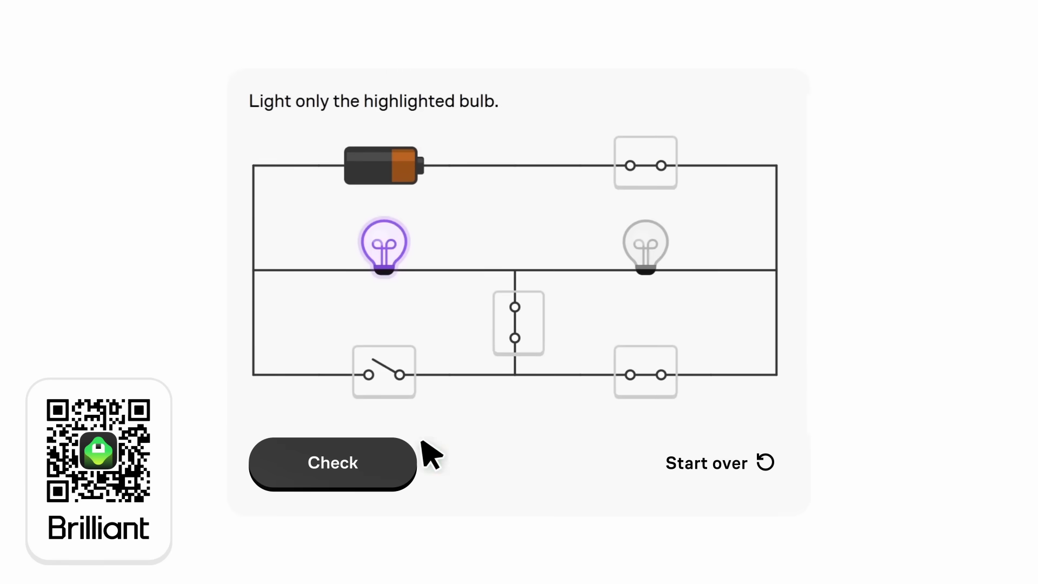
pyautogui.click(398, 460)
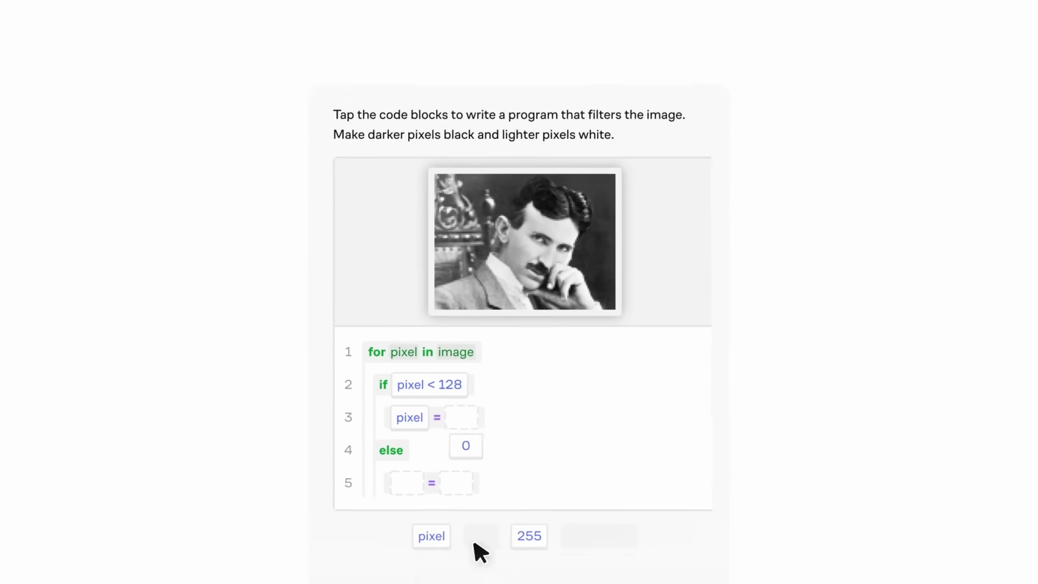
# Step: Fill the erase_green blanks with 255, check it, then set the green slider to 0
pyautogui.click(439, 488)
pyautogui.click(516, 490)
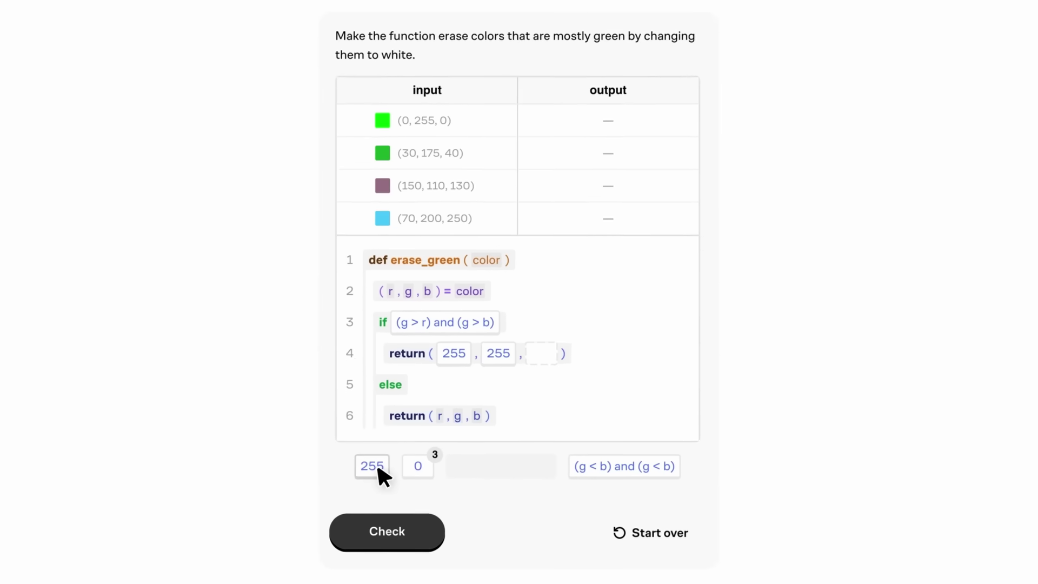
pyautogui.click(377, 462)
pyautogui.click(387, 530)
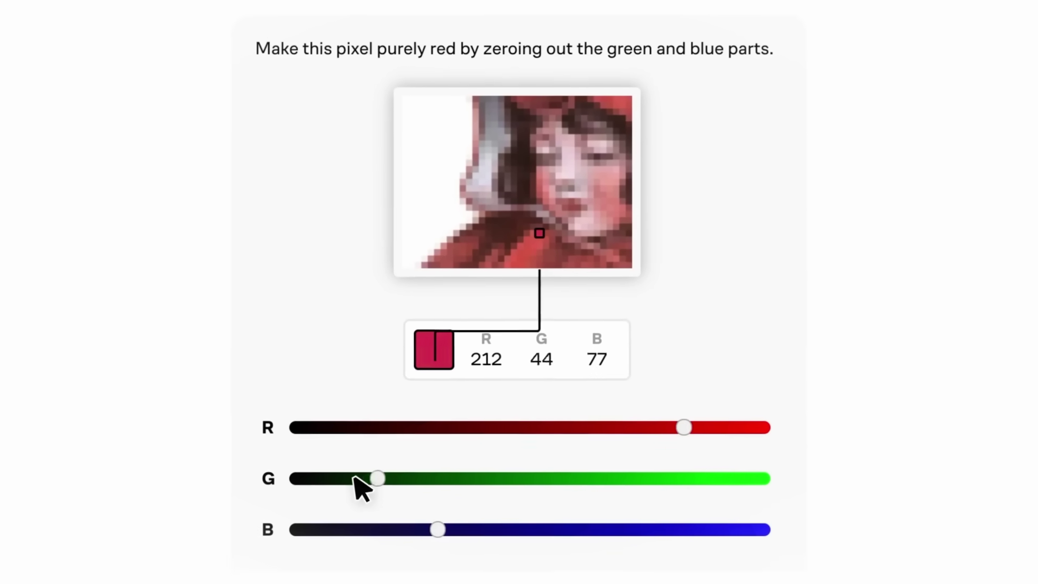
pyautogui.moveTo(355, 478); pyautogui.dragTo(297, 478)
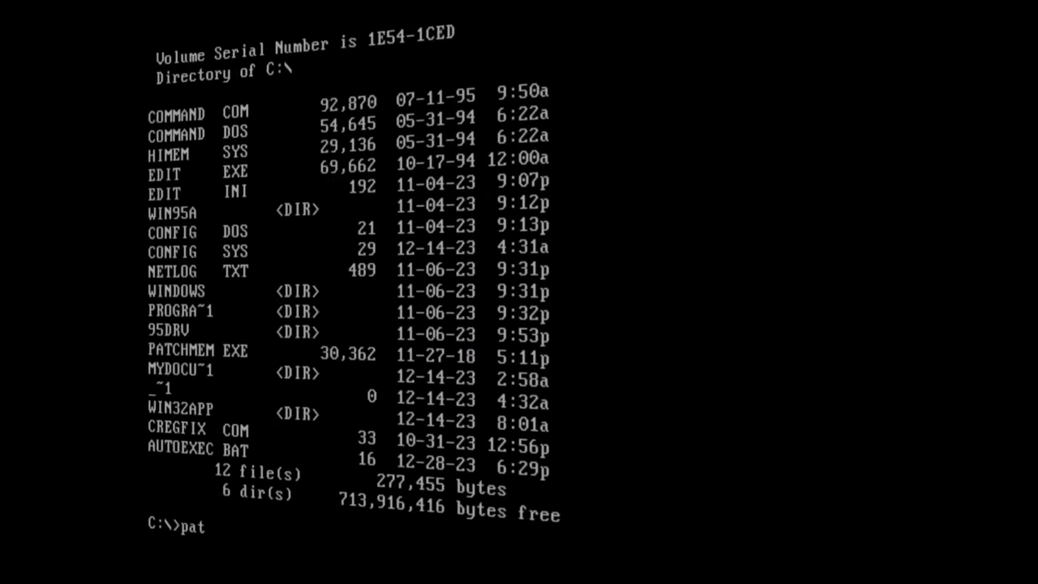
# Step: Run patchmem, list drive B, and copy cregfix.com to C:\
pyautogui.write('chmem')
pyautogui.press('Return')
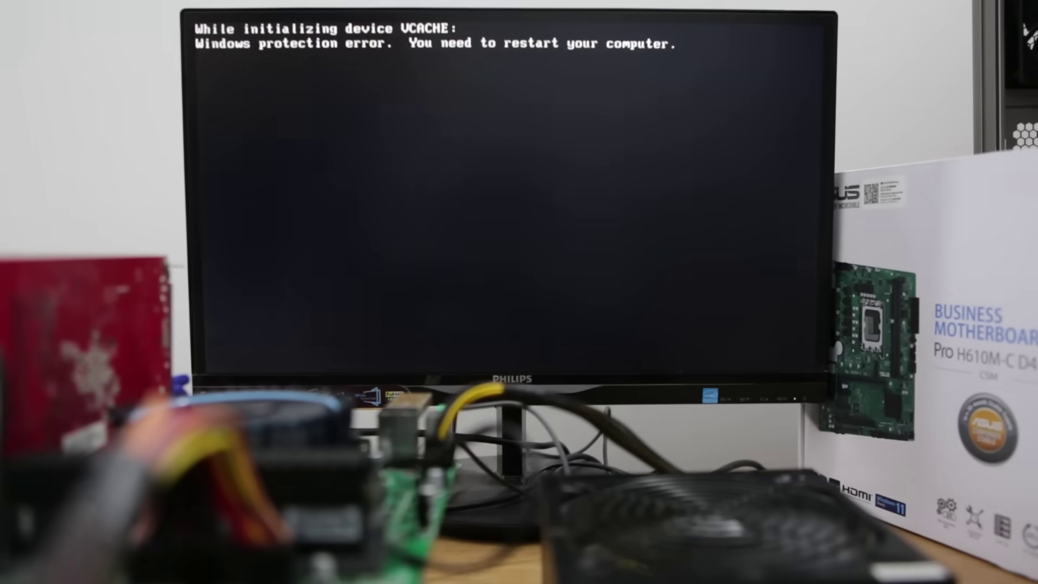
pyautogui.write('ir')
pyautogui.press('Return')
pyautogui.write('copy')
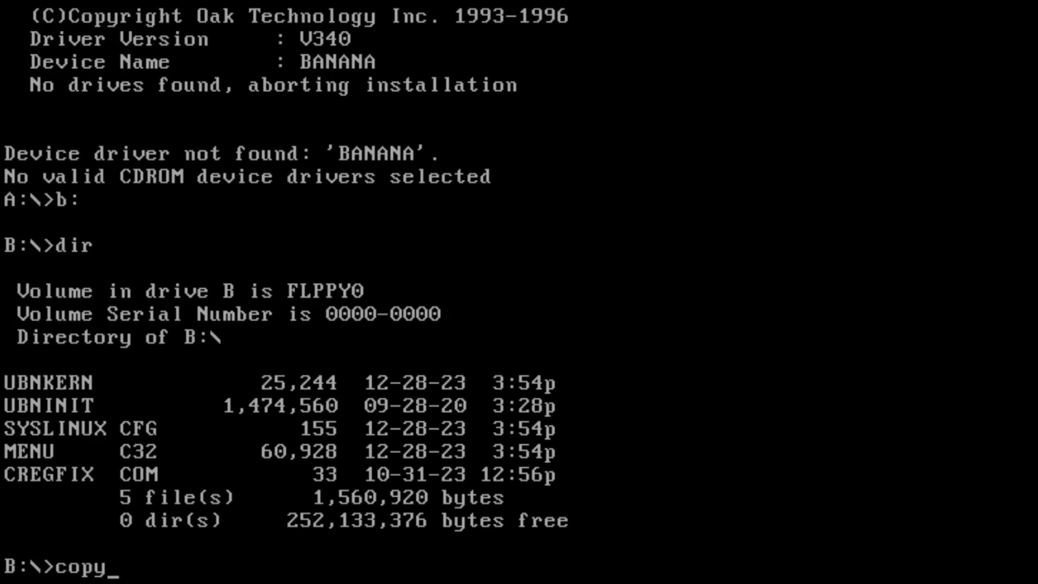
pyautogui.write(' cregfix.com c:\\')
pyautogui.press('Return')
# Step: Switch to drive C and answer N at the README prompt
pyautogui.write('c:')
pyautogui.press('Return')
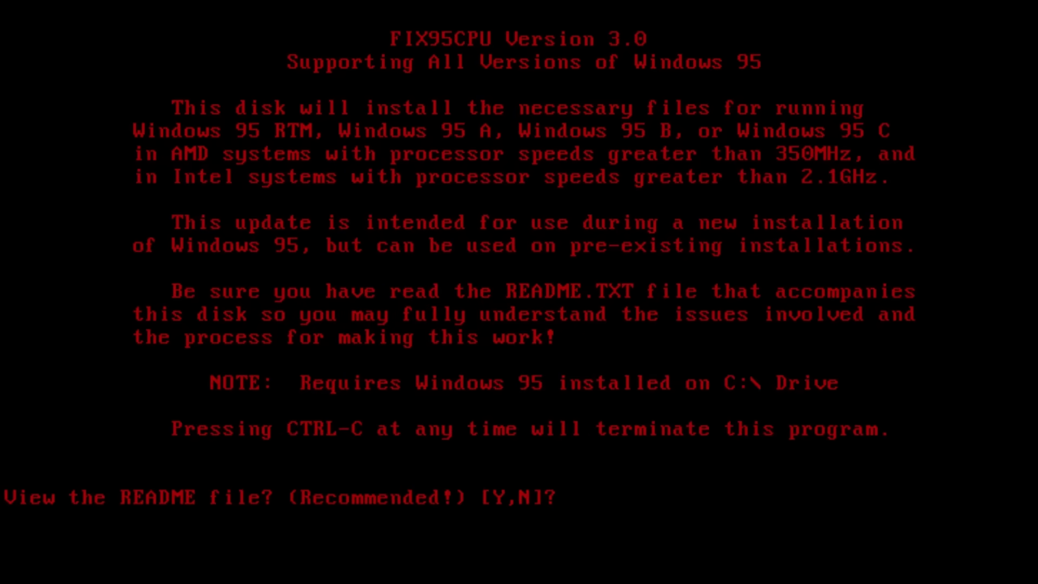
pyautogui.press('n')
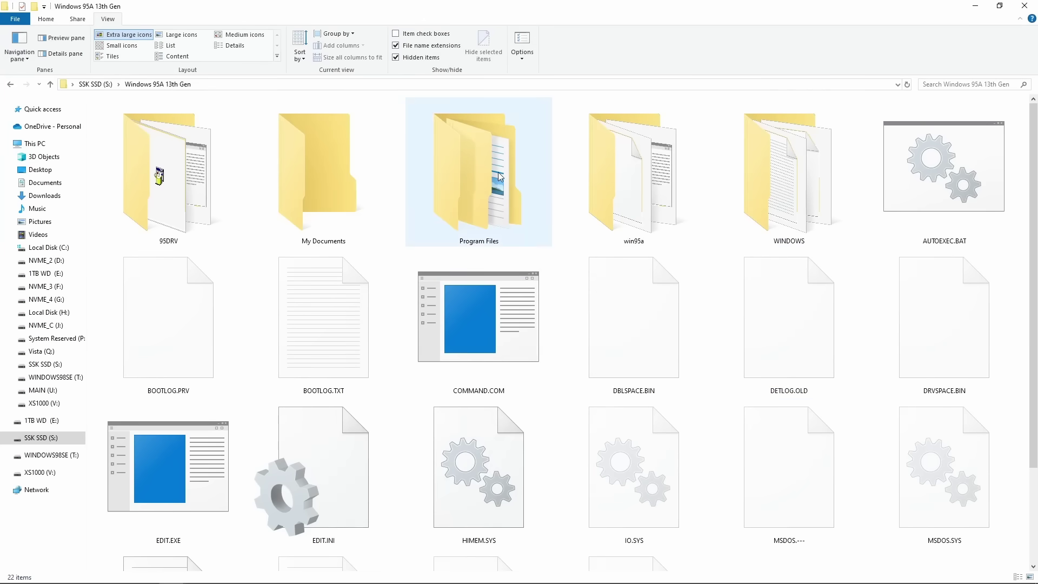
# Step: Multi-select Program Files, WINDOWS and AUTOEXEC.BAT, then scroll down the file view
pyautogui.click(497, 176)
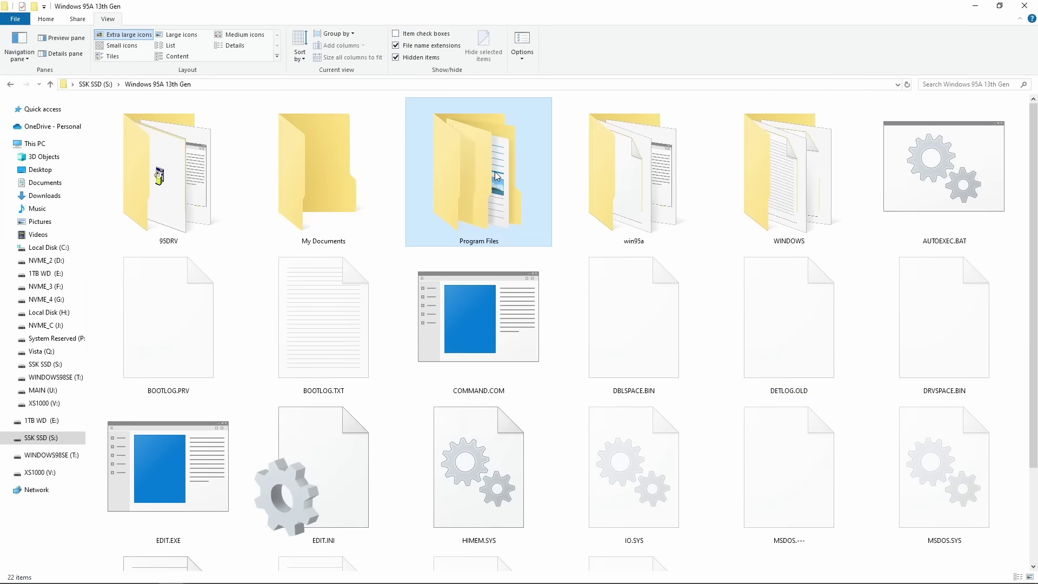
pyautogui.click(781, 189)
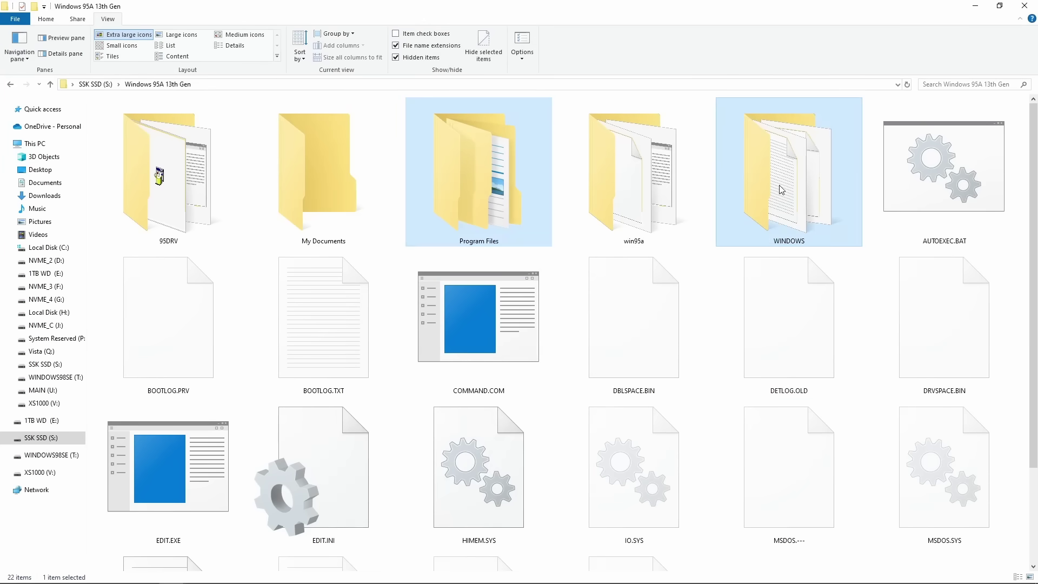
pyautogui.keyDown('ctrl'); pyautogui.click(922, 187); pyautogui.keyUp('ctrl')
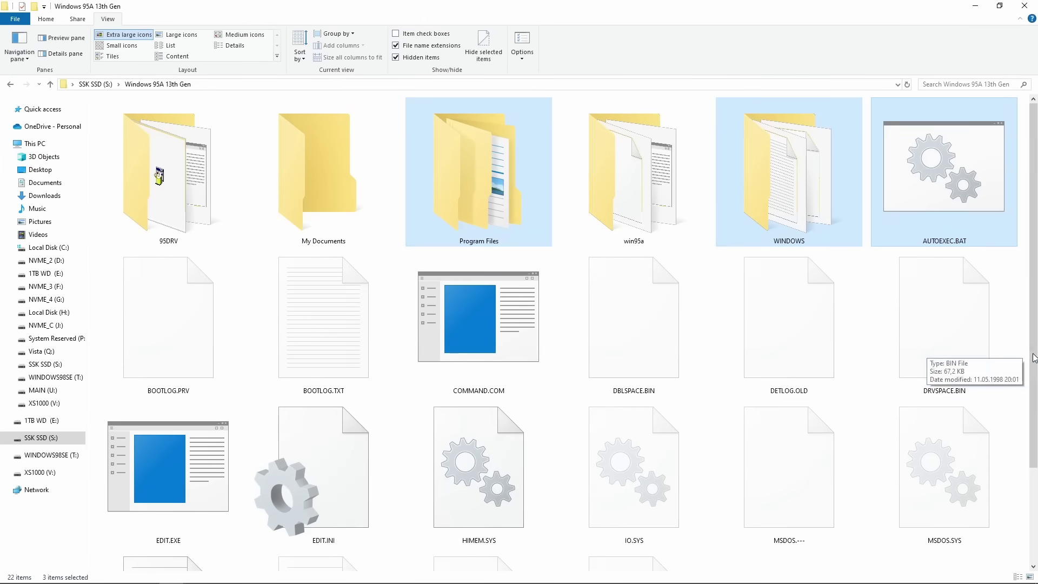
pyautogui.scroll(-2, 1036, 332)
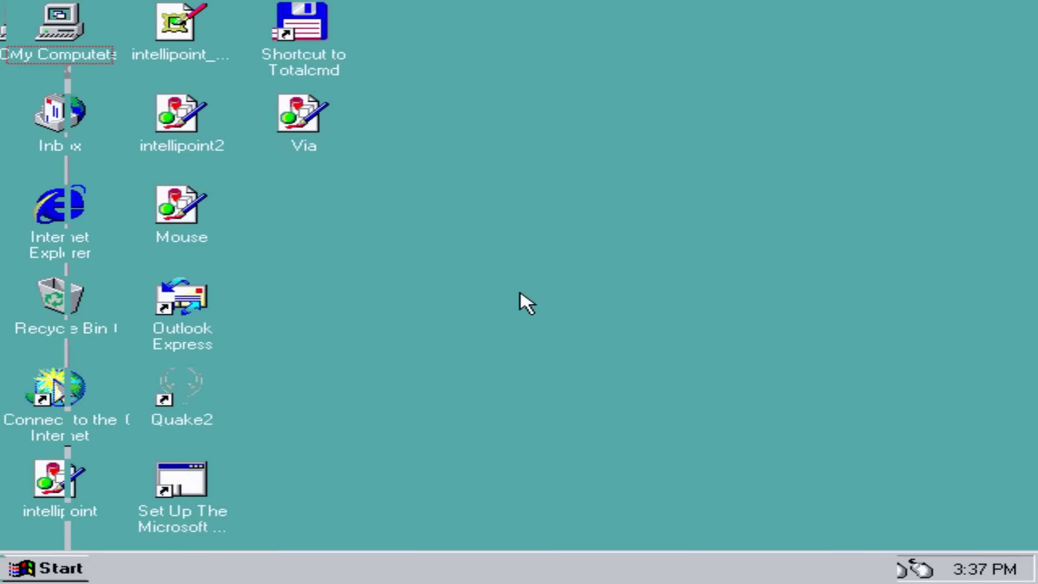
# Step: Check the Windows version in System Properties, then run SiSoft Sandra's CPU benchmark
pyautogui.hotkey('alt', 'Return')
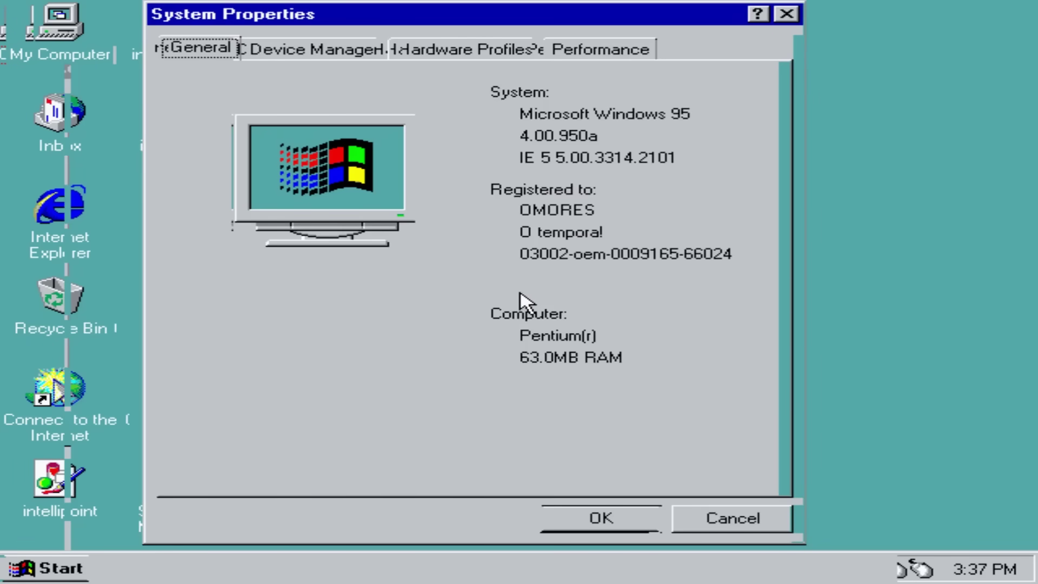
pyautogui.press('Escape')
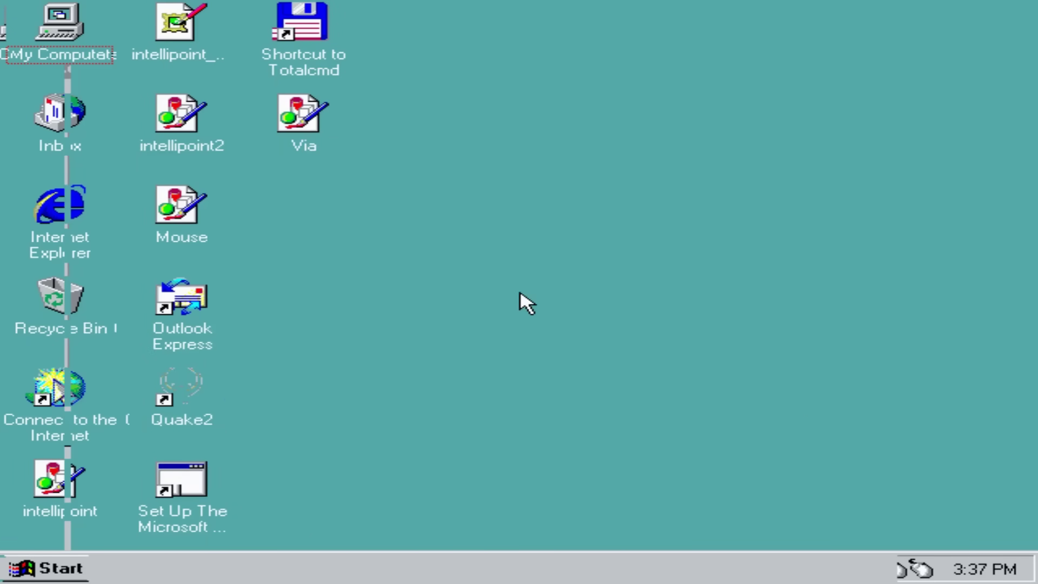
pyautogui.hotkey('ctrl', 'Escape')
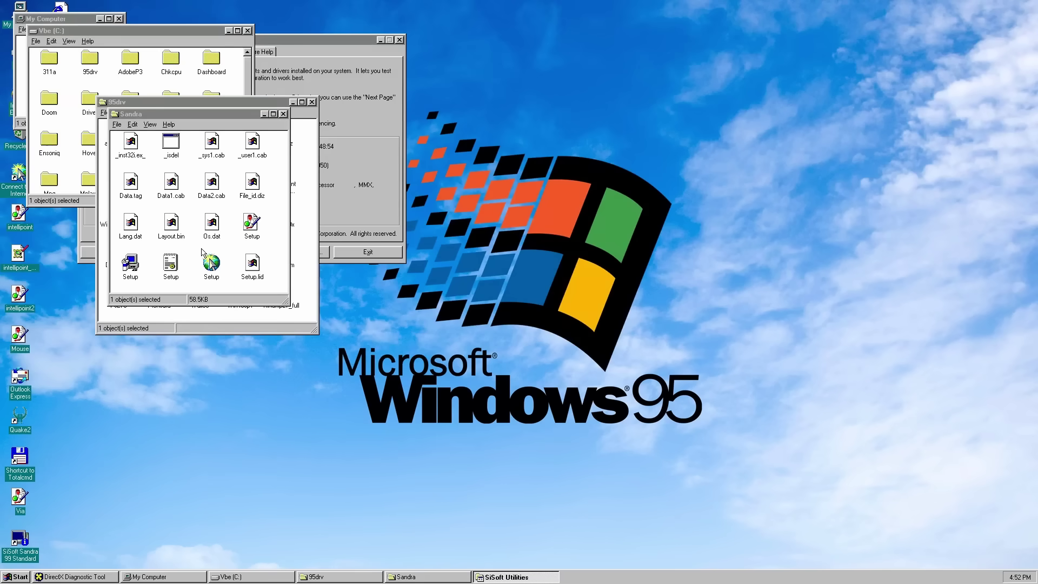
pyautogui.doubleClick(27, 554)
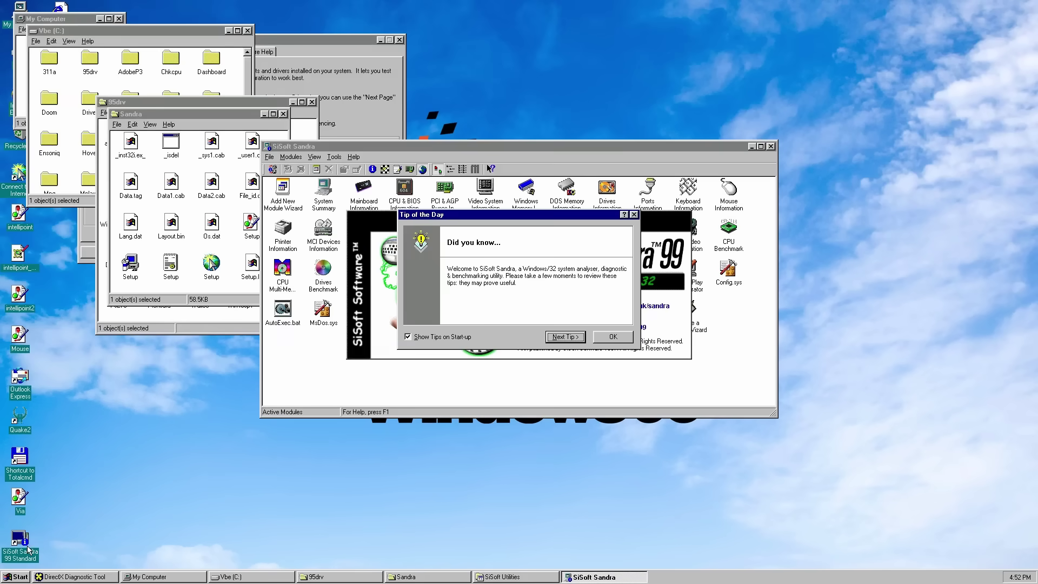
pyautogui.click(605, 339)
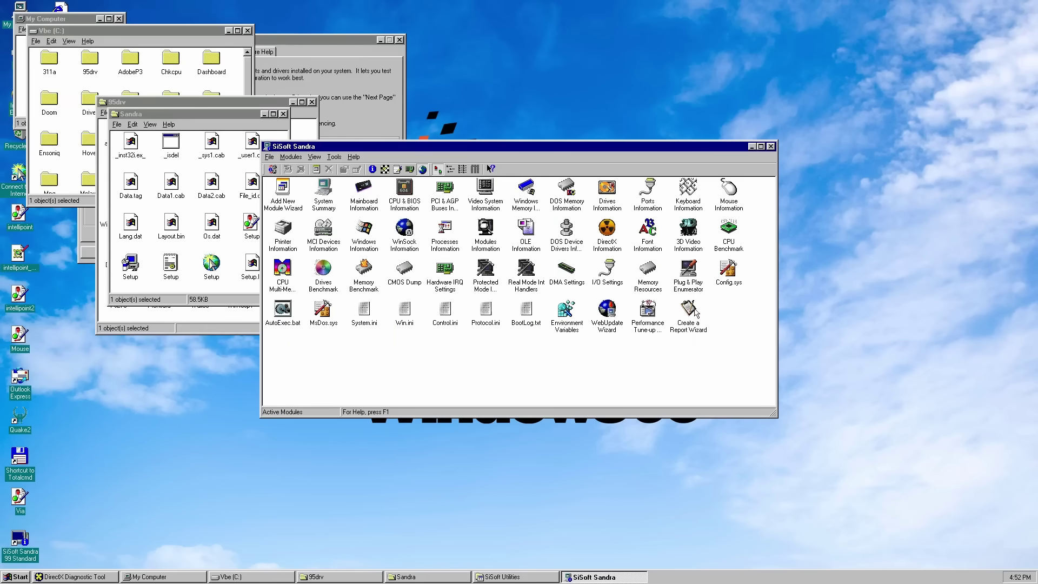
pyautogui.doubleClick(729, 246)
# Step: Move the DirectX Diagnostic Tool lower, close the Sandra and Vbe (C:) folders, reposition My Computer
pyautogui.click(317, 41)
pyautogui.moveTo(318, 40); pyautogui.dragTo(344, 303)
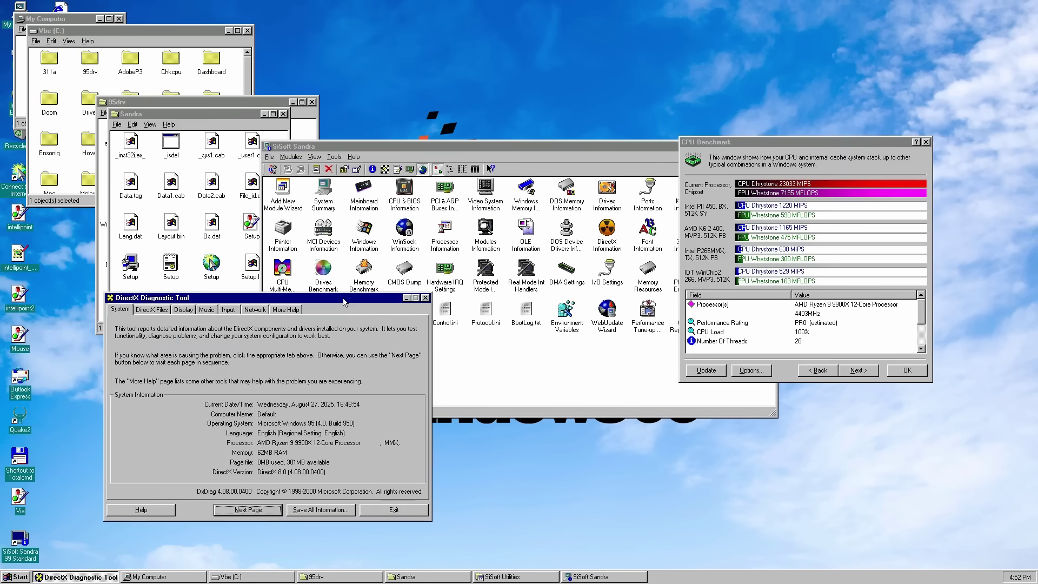
pyautogui.click(283, 113)
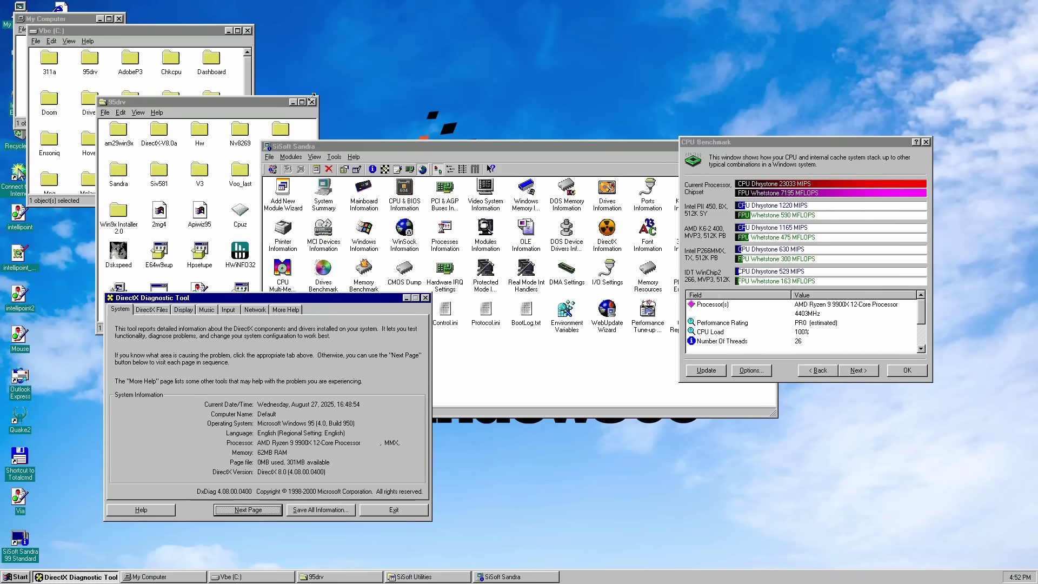
pyautogui.click(246, 31)
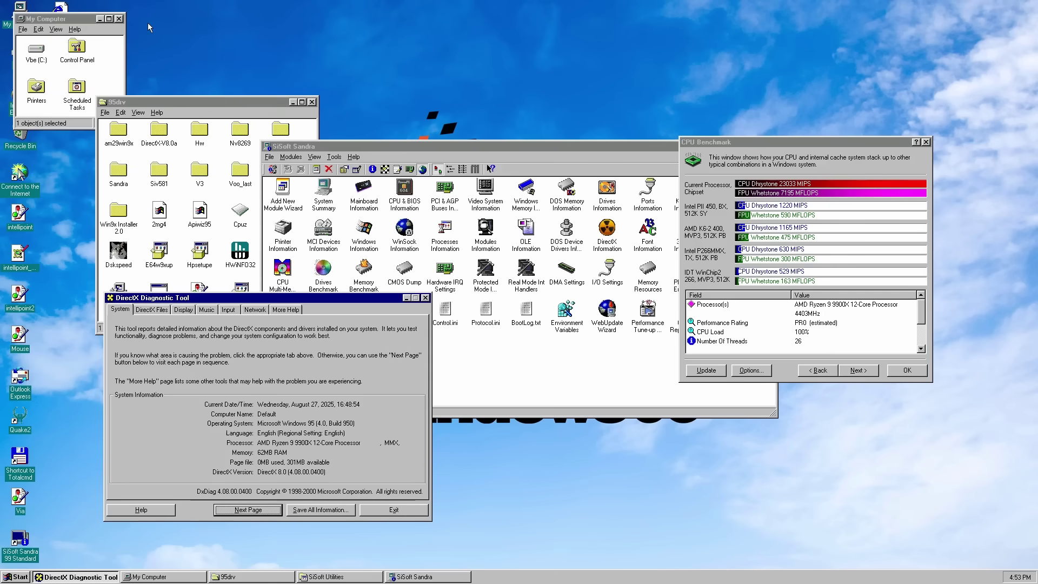
pyautogui.click(65, 18)
pyautogui.moveTo(65, 18); pyautogui.dragTo(149, 10)
pyautogui.moveTo(61, 20); pyautogui.dragTo(98, 14)
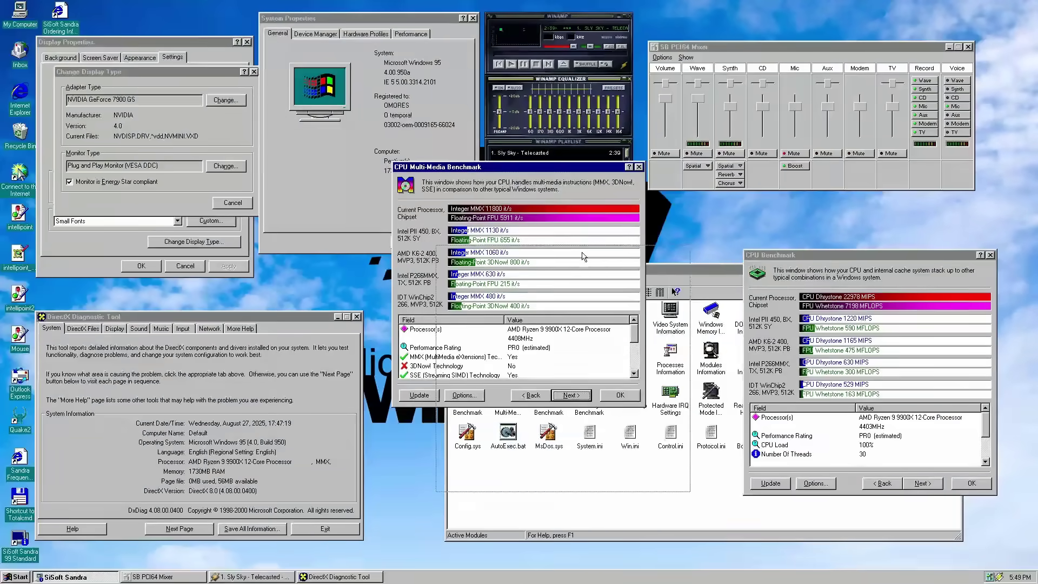
# Step: Close the CPU Multi-Media Benchmark, move Sandra to the bottom, and show display adapter details
pyautogui.moveTo(584, 256); pyautogui.dragTo(596, 275)
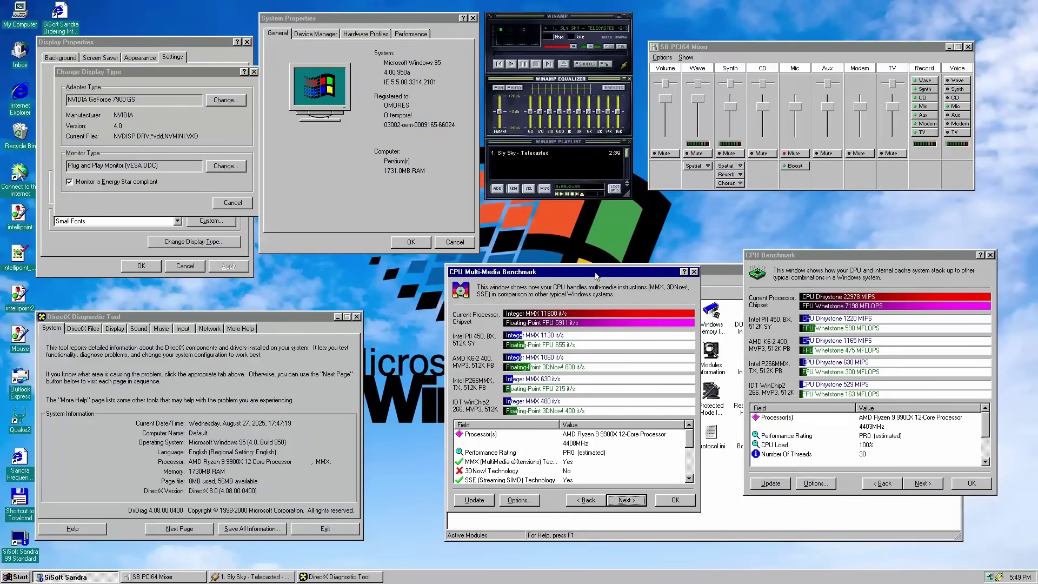
pyautogui.click(694, 271)
pyautogui.moveTo(540, 328); pyautogui.dragTo(541, 536)
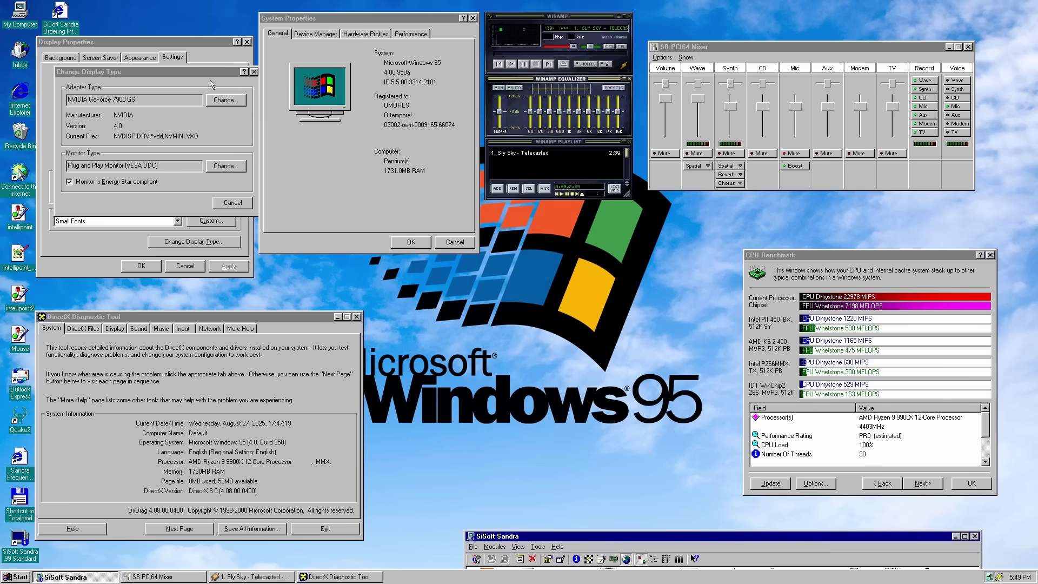
pyautogui.click(209, 78)
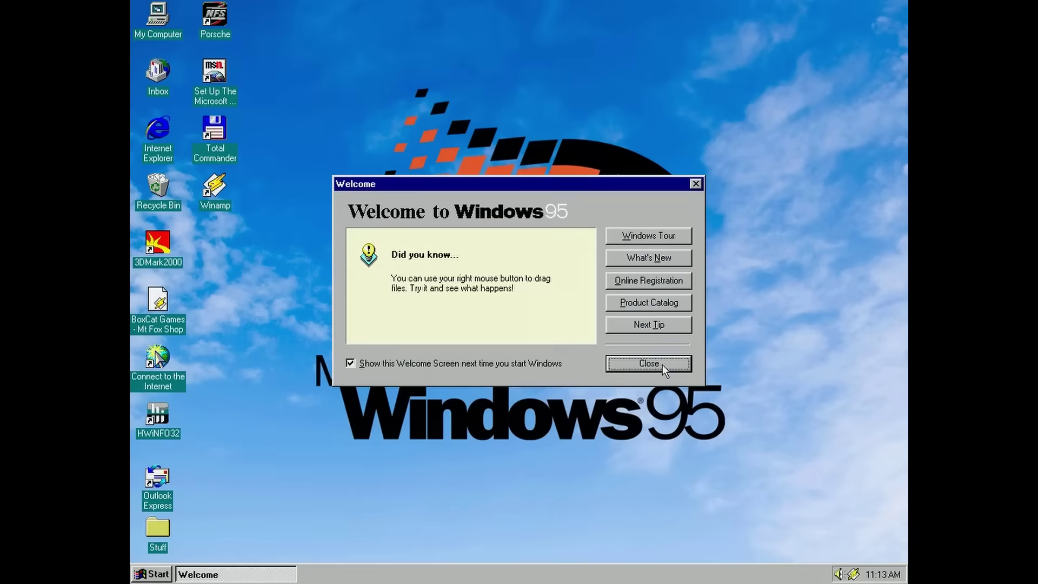
# Step: Dismiss the Welcome screen and start HWiNFO32's system configuration scan
pyautogui.click(662, 367)
pyautogui.doubleClick(168, 426)
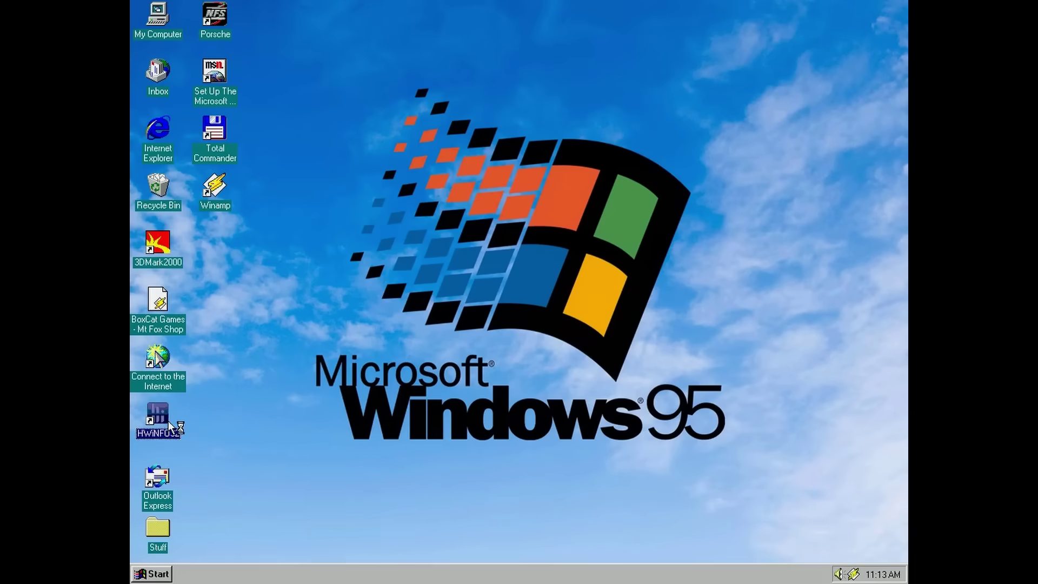
pyautogui.click(554, 322)
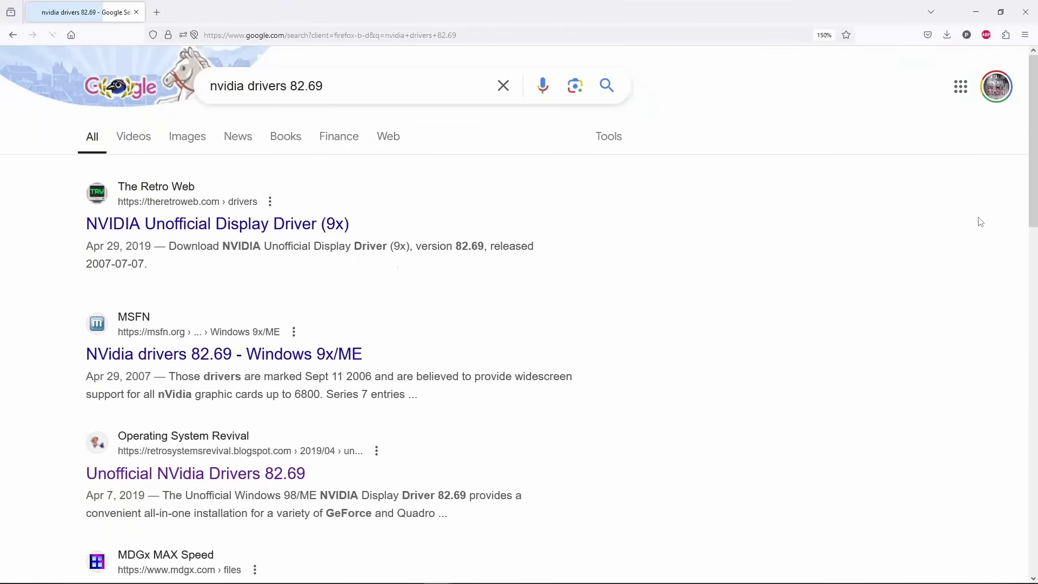
# Step: Open the NVIDIA unofficial 9x driver page and browse Have Disk to D:\nvidiadrv\nv8269
pyautogui.click(340, 224)
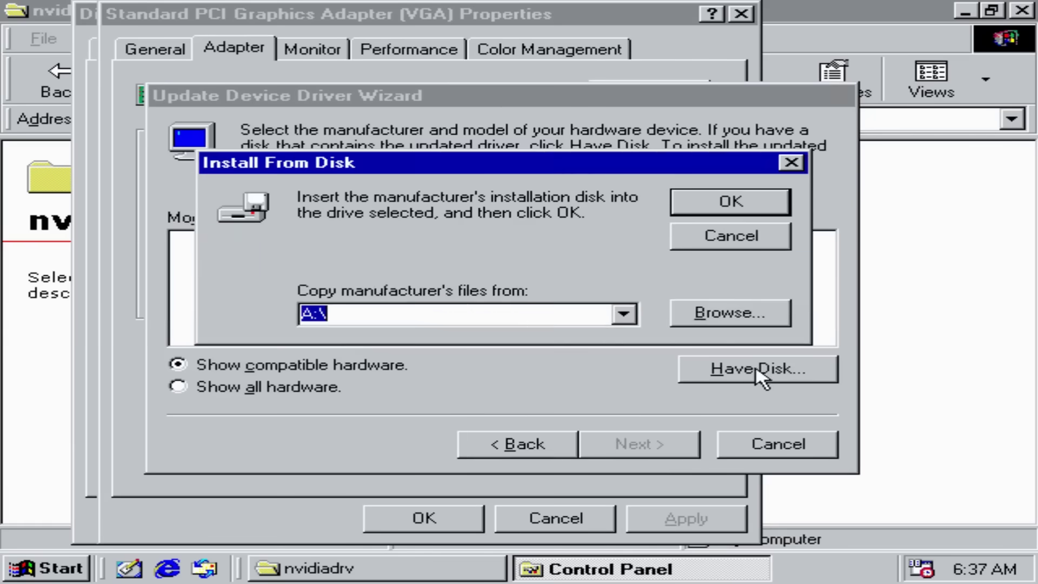
pyautogui.click(732, 310)
pyautogui.click(667, 487)
pyautogui.click(667, 551)
pyautogui.click(669, 361)
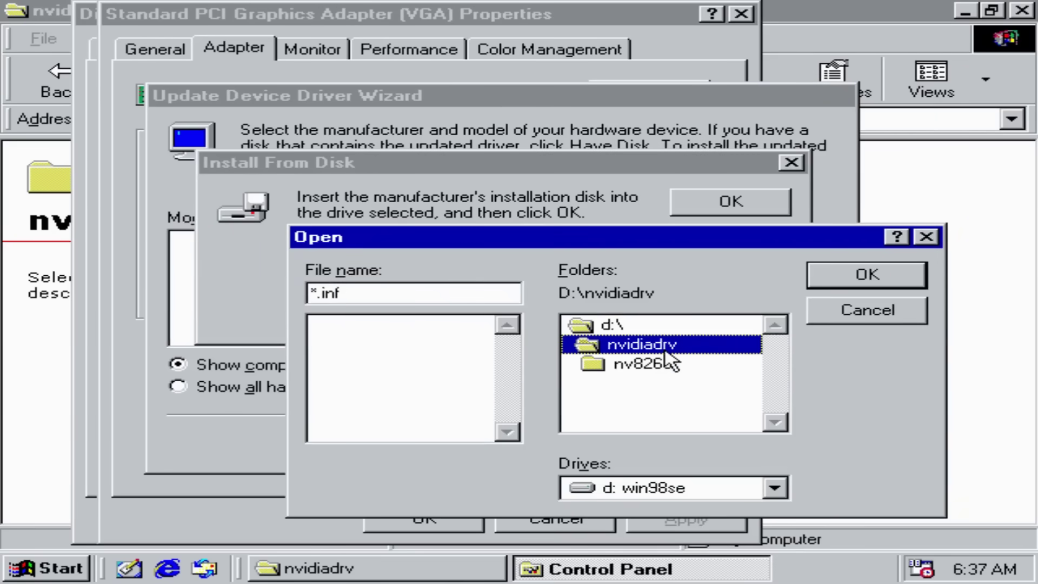
pyautogui.doubleClick(675, 368)
pyautogui.click(835, 281)
# Step: Confirm the location, choose NVIDIA GeForce 7900 GS, and start copying driver files
pyautogui.click(730, 204)
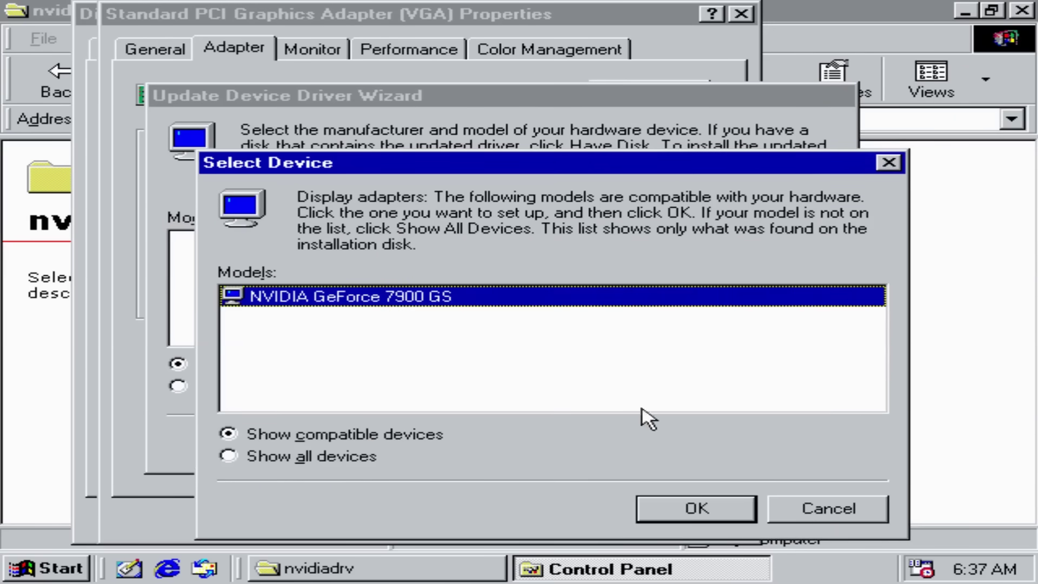
pyautogui.click(696, 509)
pyautogui.click(651, 445)
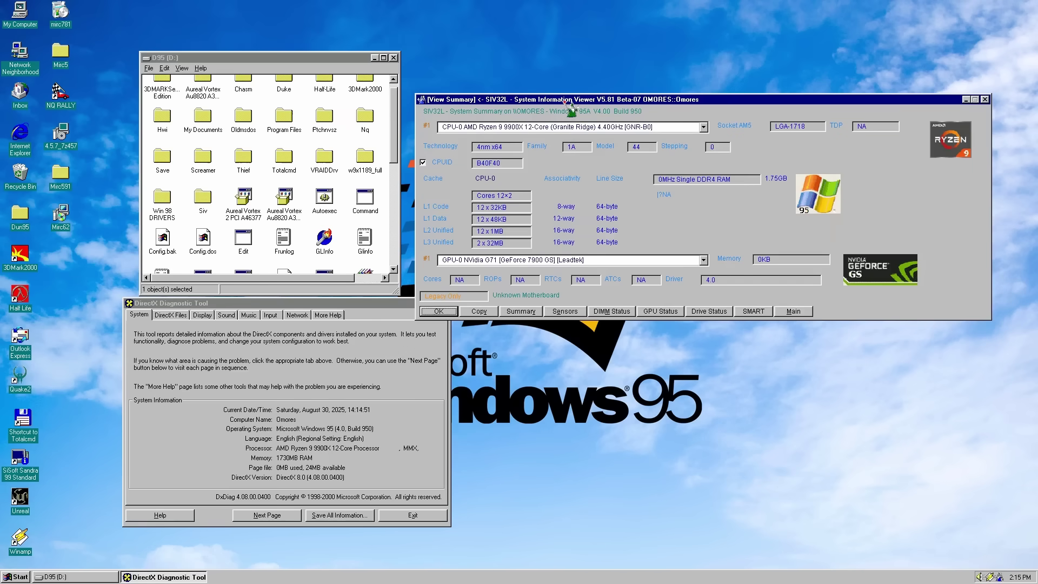
# Step: Move the system information window aside and start Unreal's TIMEDEMO 1 benchmark
pyautogui.moveTo(570, 105); pyautogui.dragTo(566, 341)
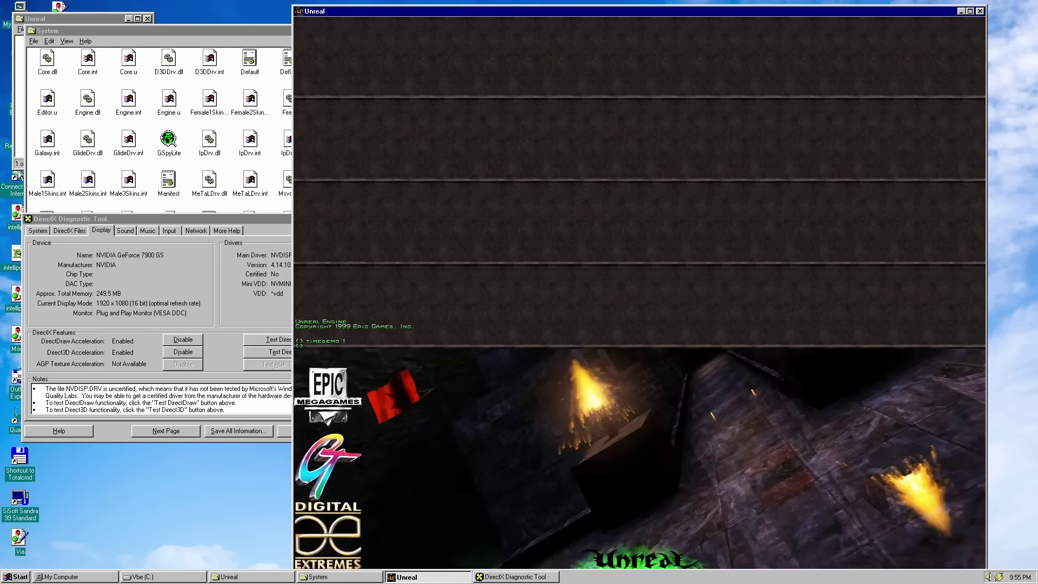
pyautogui.press('Escape')
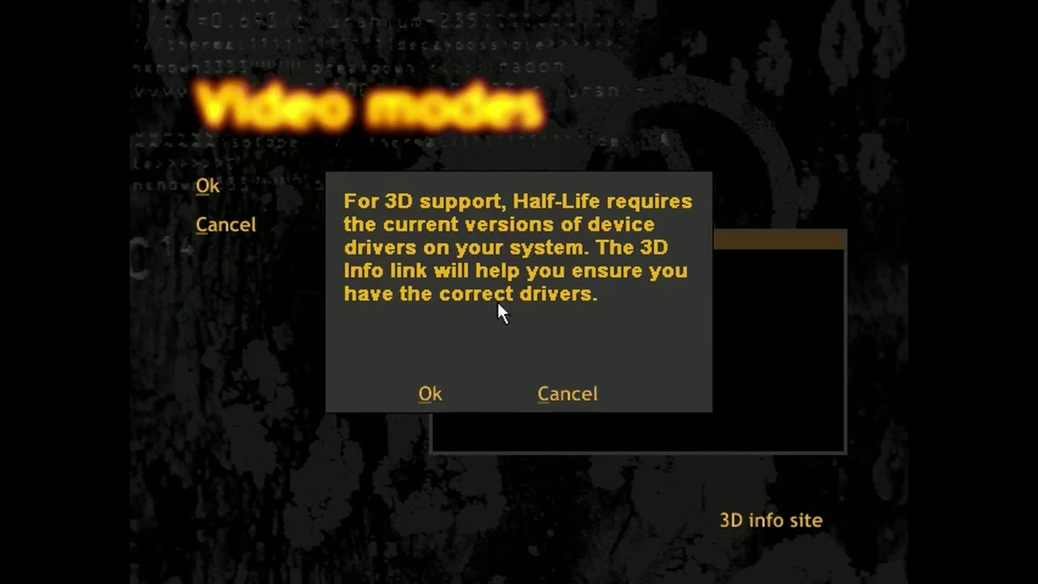
# Step: Dismiss the 3D notice and set Half-Life to Direct3D at 1024 x 768
pyautogui.click(435, 389)
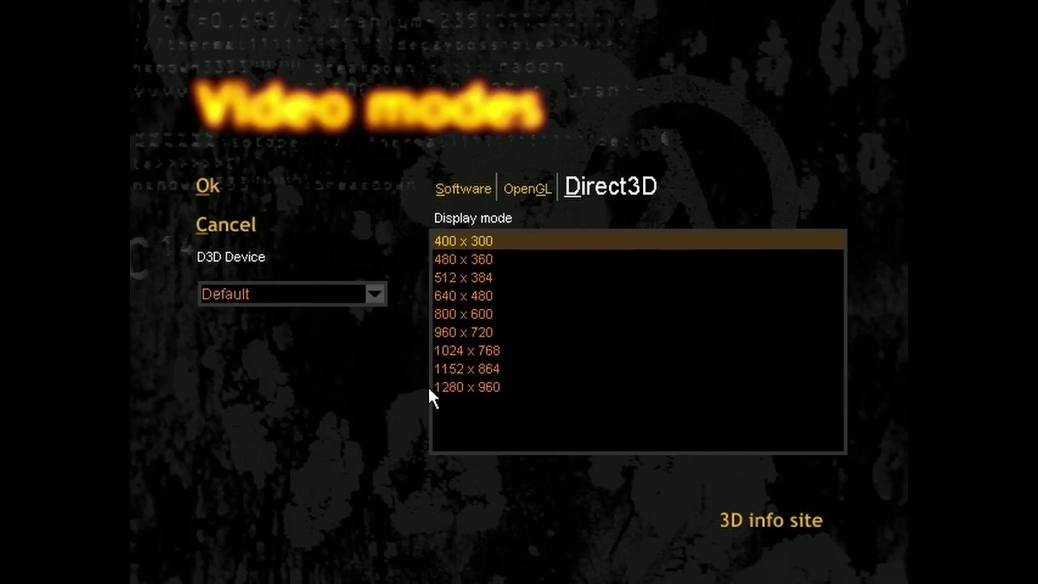
pyautogui.click(484, 353)
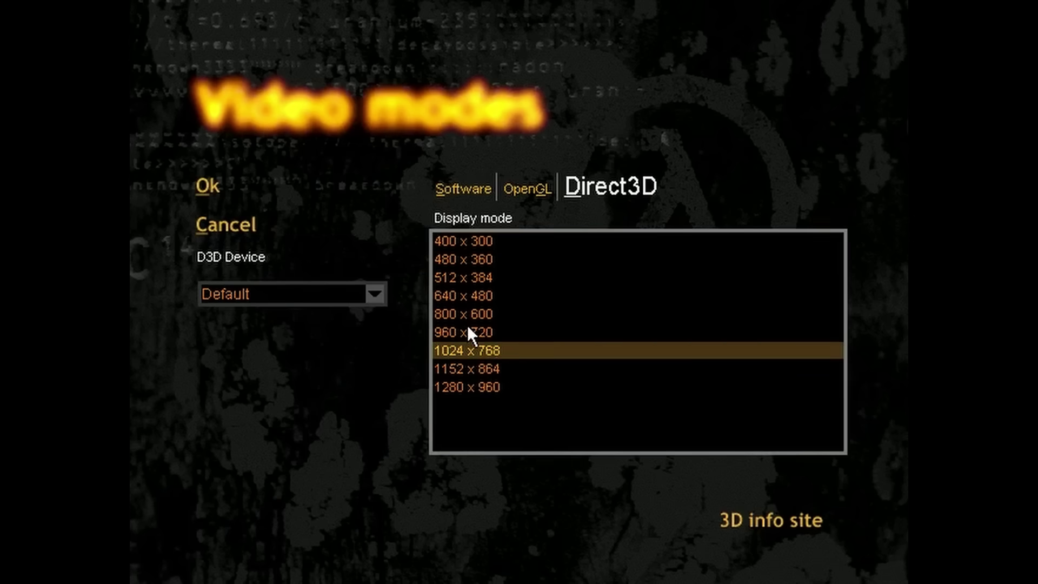
pyautogui.click(210, 185)
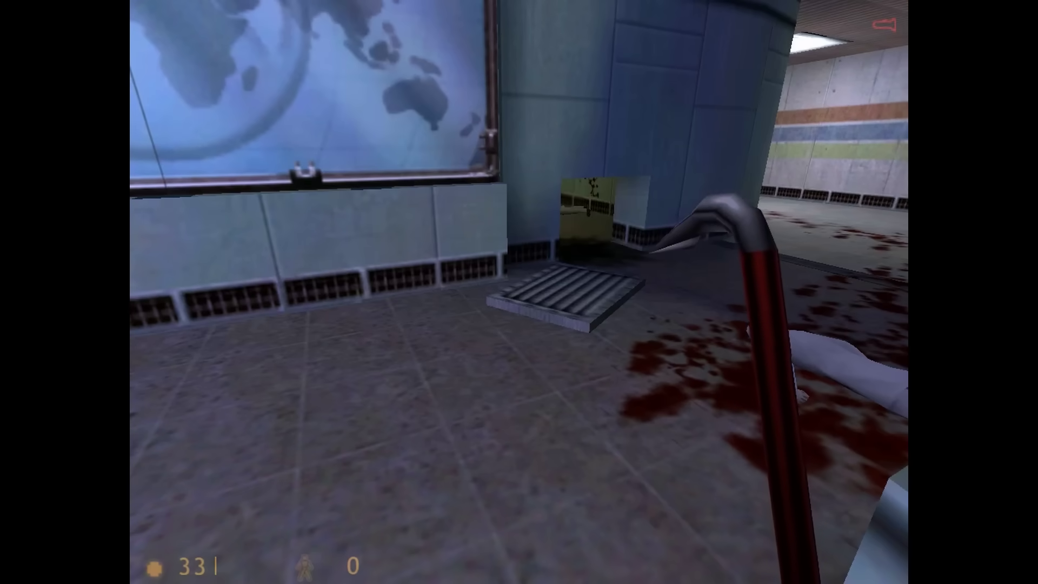
# Step: Walk down the striped corridor swinging the crowbar and turn toward the next corridor
pyautogui.moveTo(519, 292)
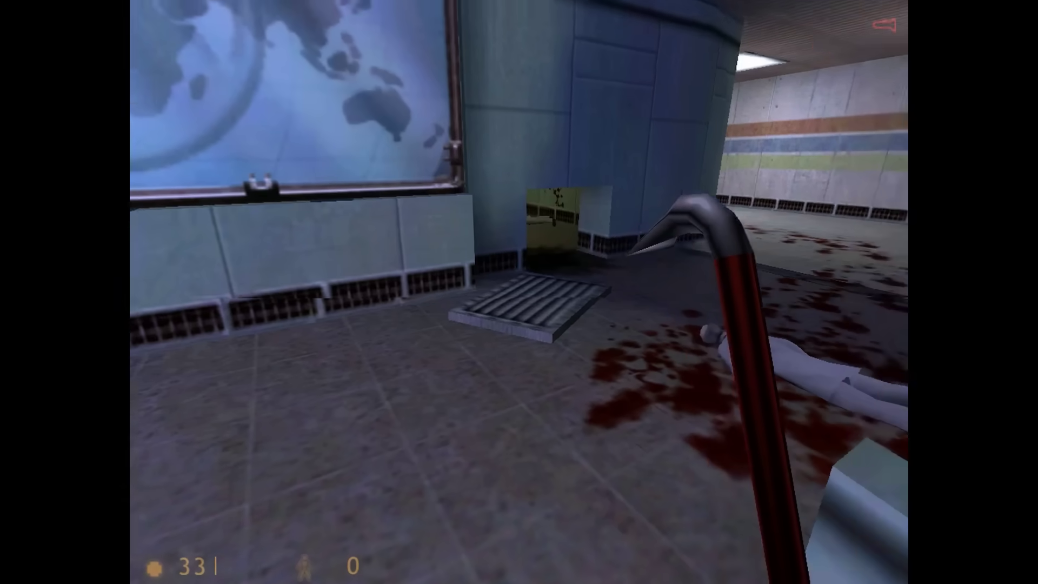
pyautogui.press('w')
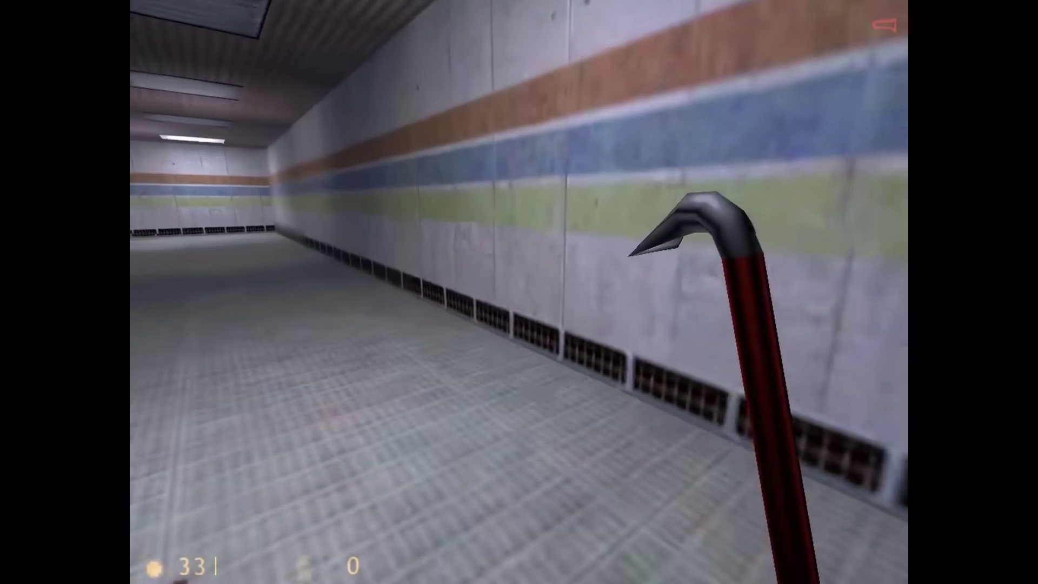
pyautogui.click(518, 292)
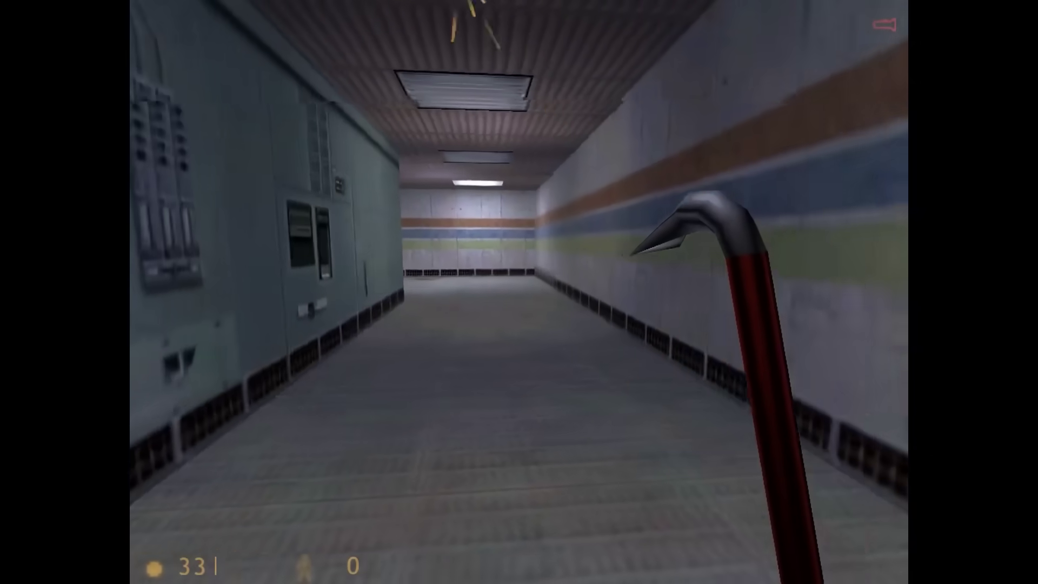
pyautogui.moveTo(519, 292)
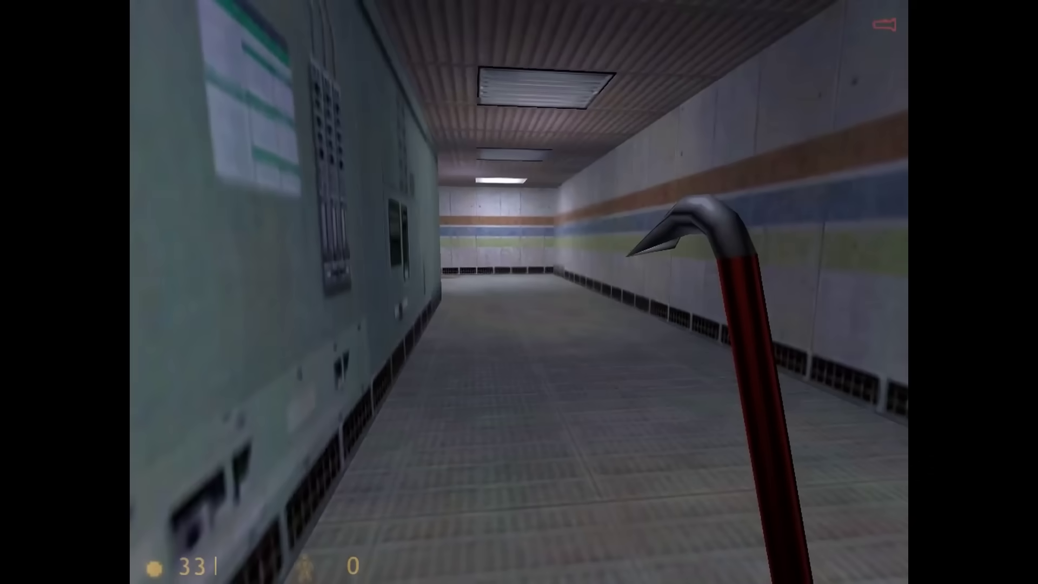
pyautogui.press('w')
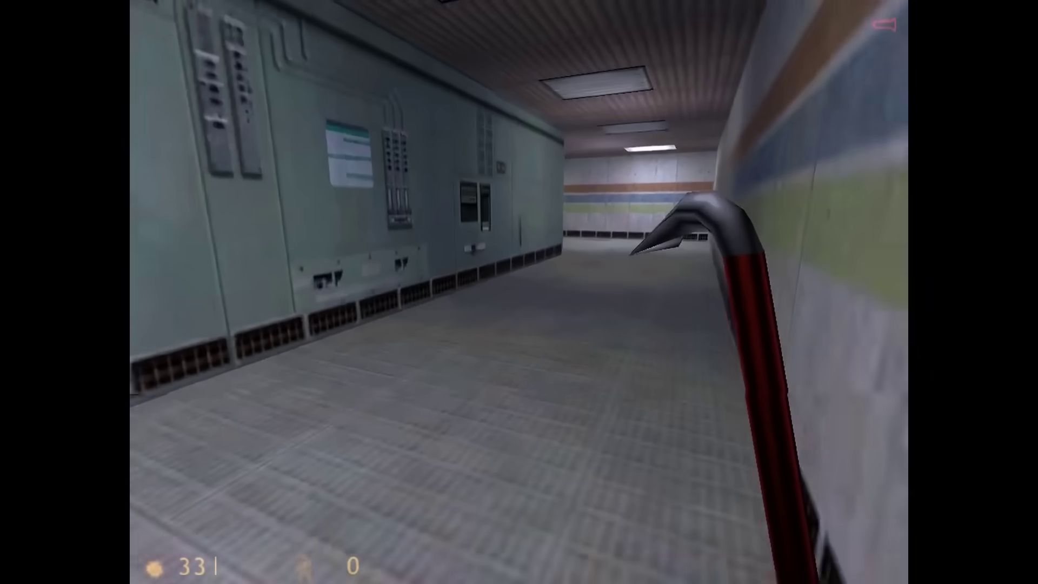
pyautogui.press('w')
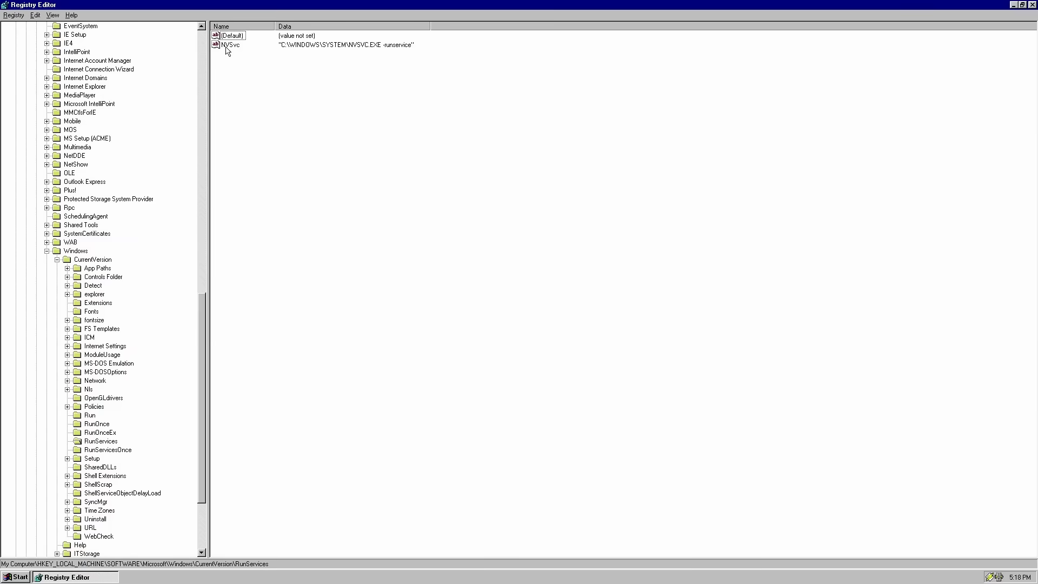
# Step: Delete the NVSvc startup value, then dismiss the Welcome screen and NVCPL.DLL error
pyautogui.rightClick(227, 47)
pyautogui.click(247, 64)
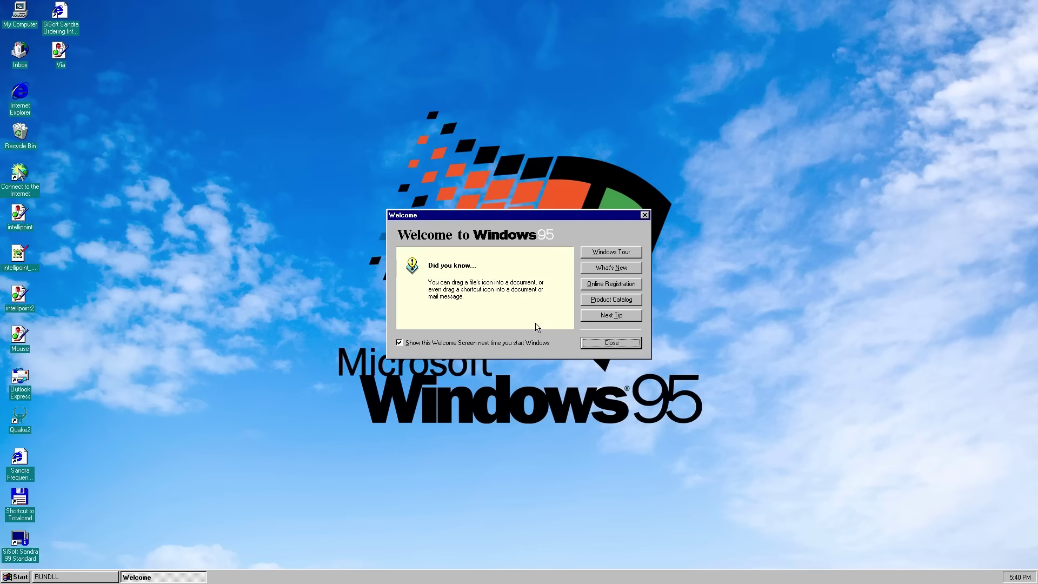
pyautogui.click(599, 341)
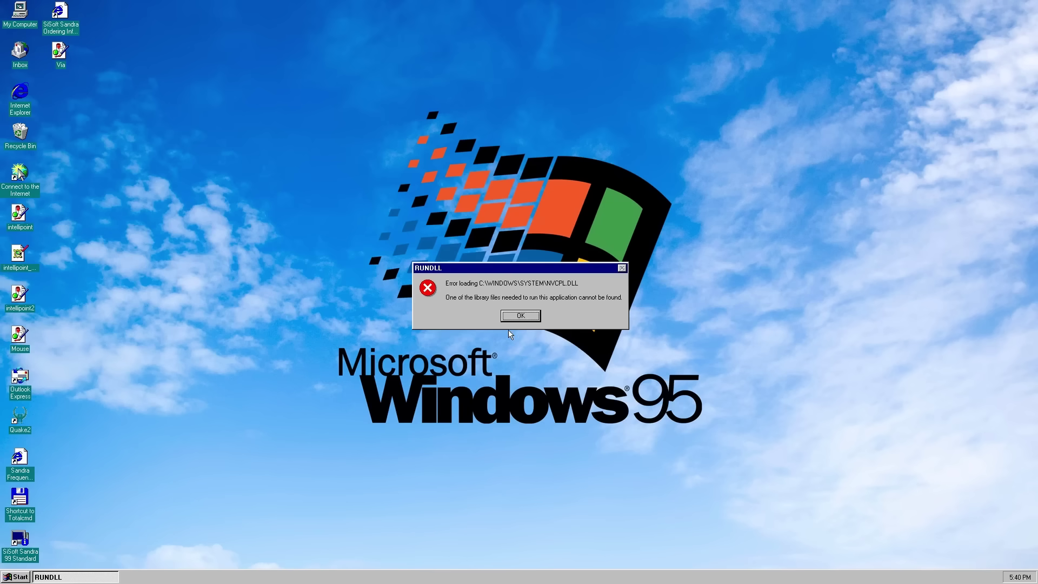
pyautogui.click(511, 319)
# Step: Delete the NvMediaCenter and NvCplDaemon values from the Run key, confirming each removal
pyautogui.click(384, 81)
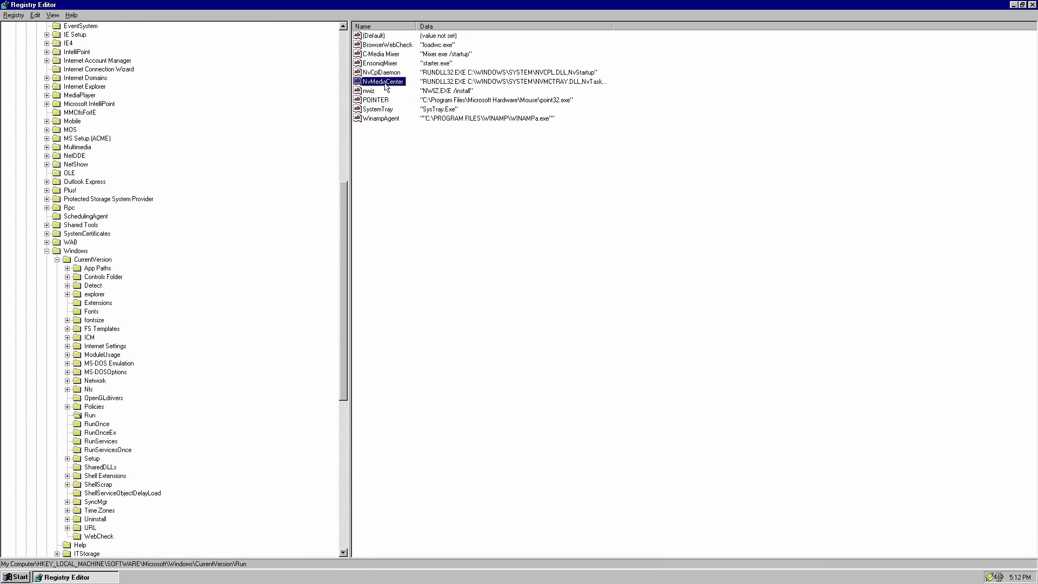
pyautogui.rightClick(386, 86)
pyautogui.click(400, 101)
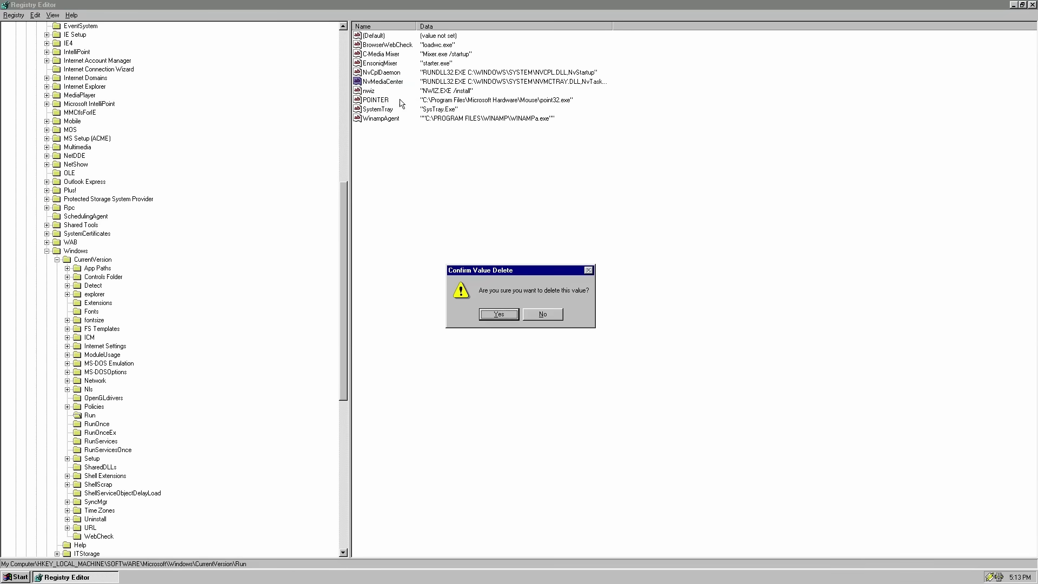
pyautogui.click(484, 315)
pyautogui.rightClick(383, 73)
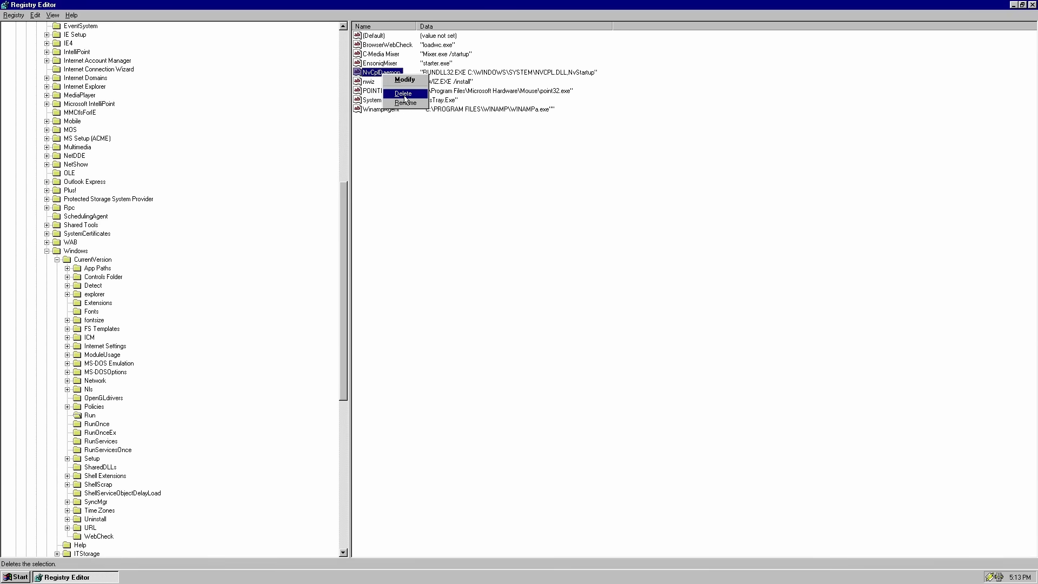
pyautogui.click(403, 94)
pyautogui.click(493, 314)
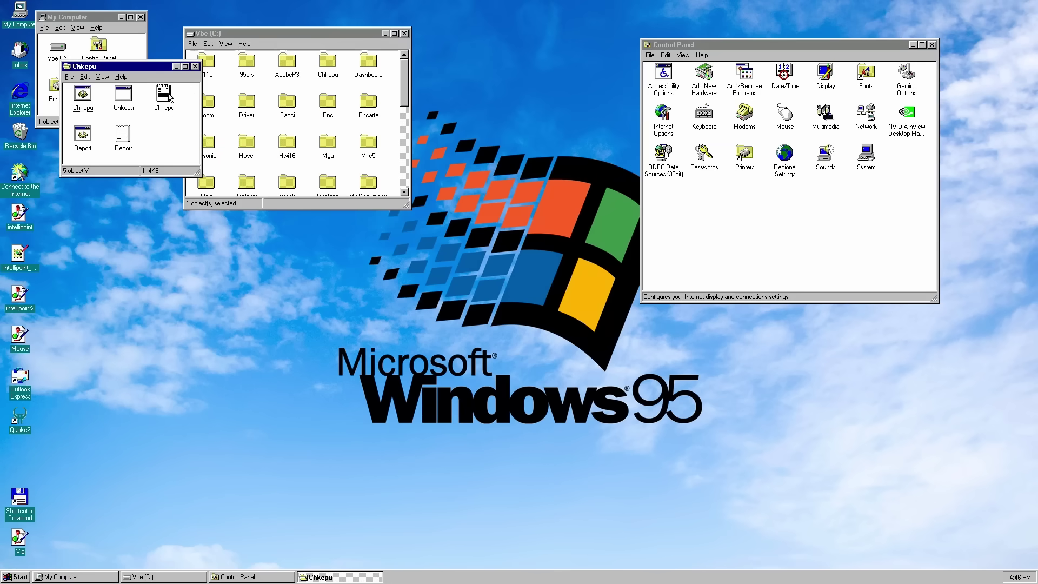
# Step: Run the Chkcpu report (unknown AMD at 4379MHz), then shut down Windows
pyautogui.doubleClick(92, 137)
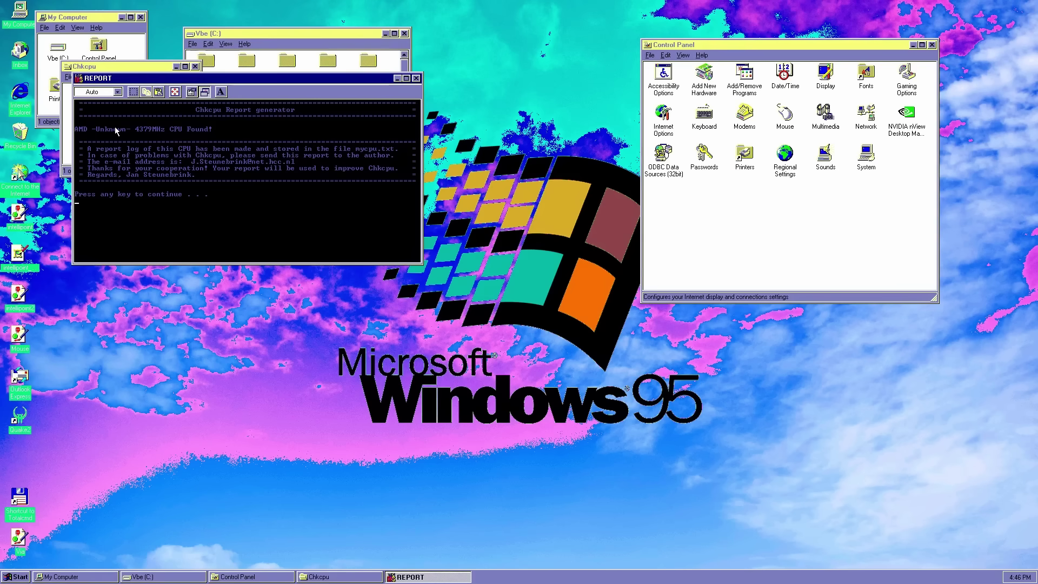
pyautogui.press('Return')
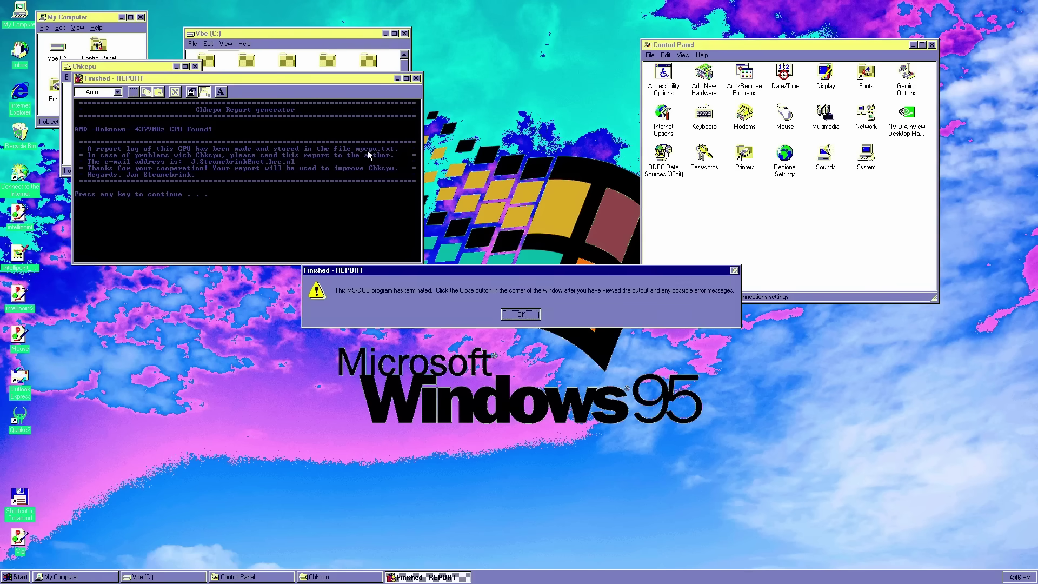
pyautogui.press('Return')
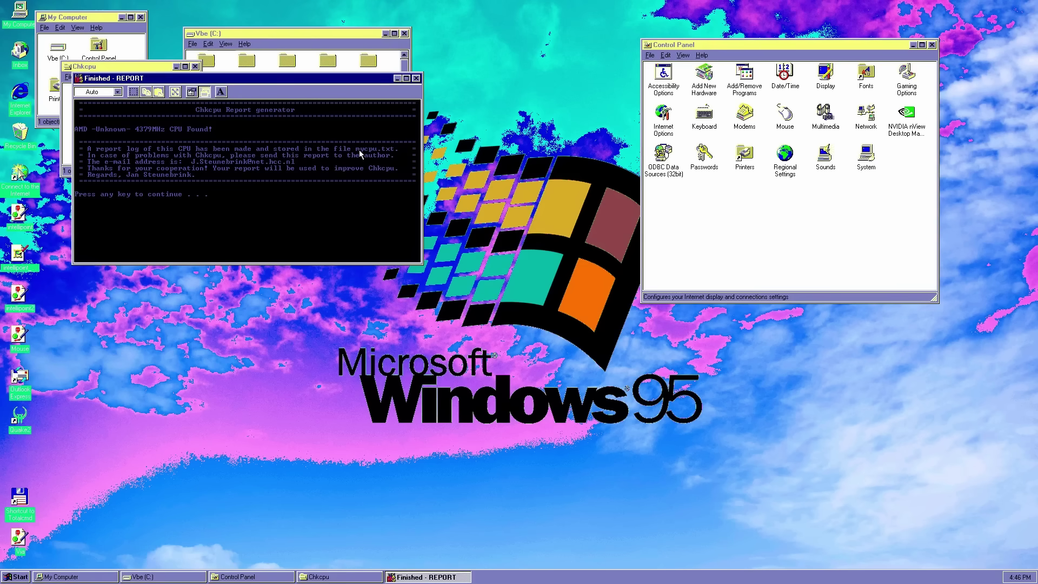
pyautogui.press('super')
pyautogui.press('Up')
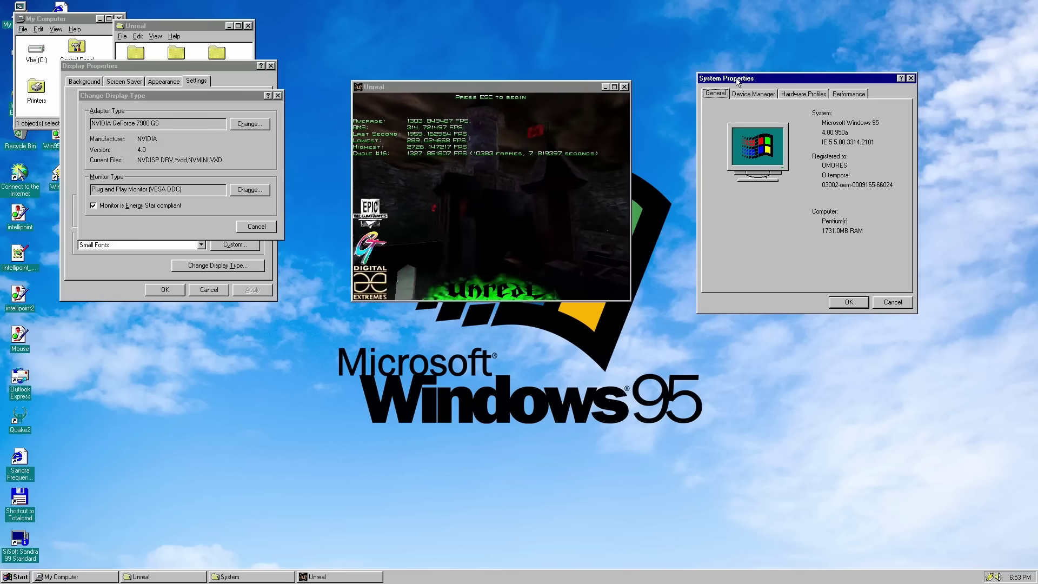
# Step: Move the System Properties window aside and scroll down the Reddit thread in RetroZilla
pyautogui.moveTo(737, 81)
pyautogui.mouseDown()
pyautogui.moveTo(486, 83)
pyautogui.moveTo(750, 92)
pyautogui.mouseUp()
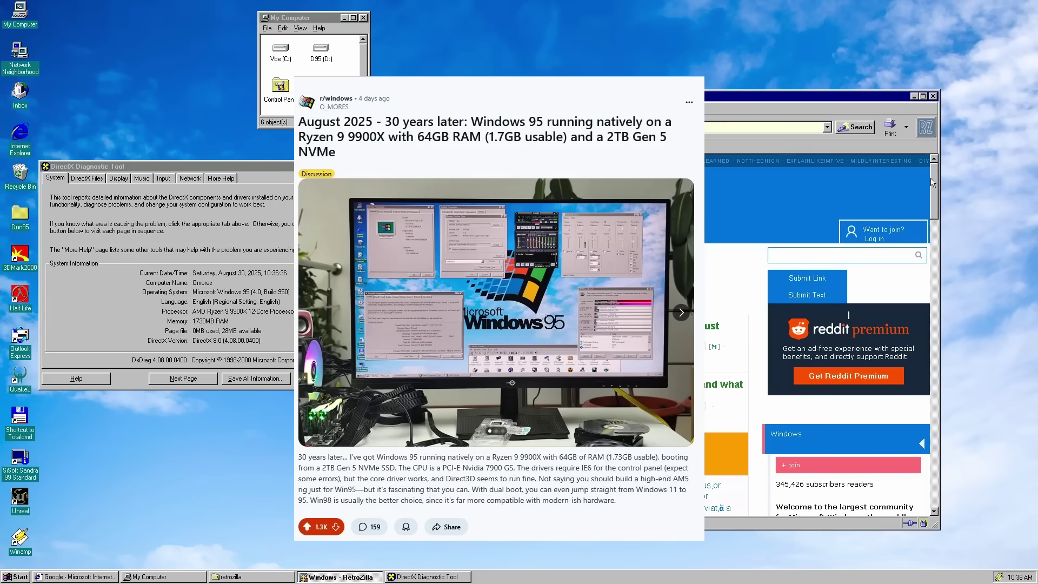
pyautogui.moveTo(936, 180); pyautogui.dragTo(928, 357)
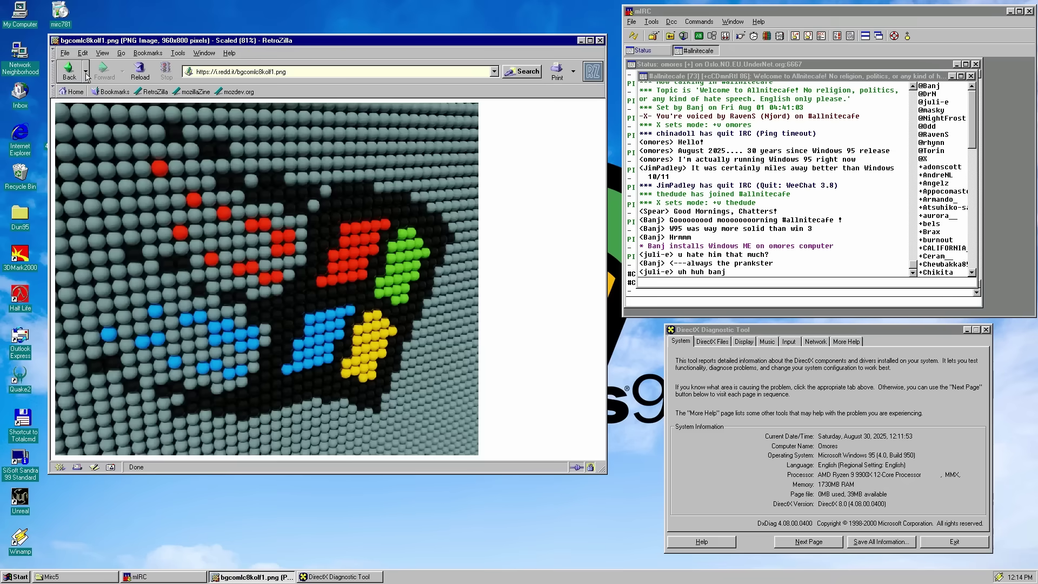
# Step: Open the red Windows 95 T-Shirt post from the r/windows95 list, then return
pyautogui.click(69, 74)
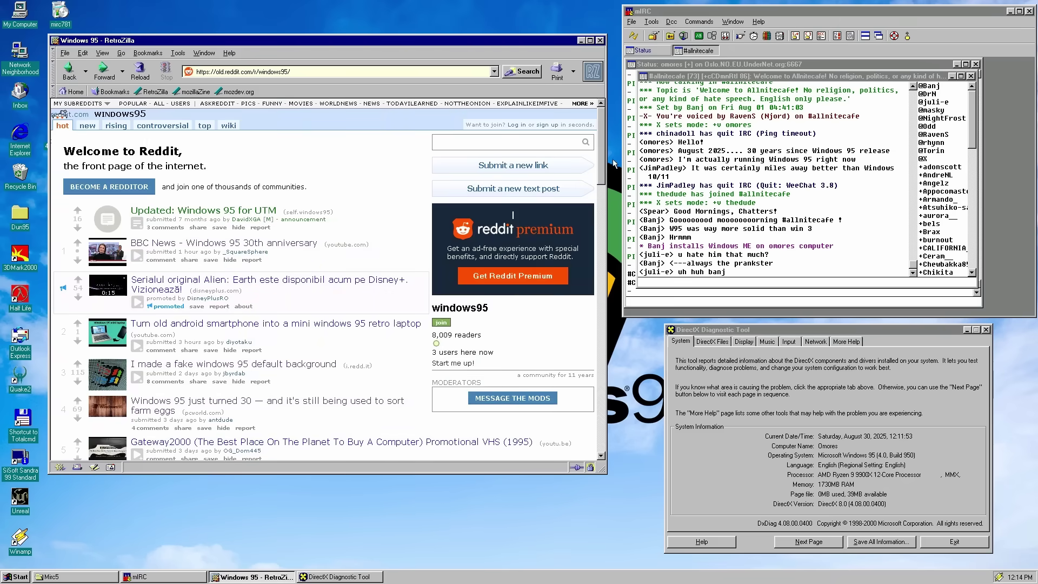
pyautogui.scroll(-15, 589, 246)
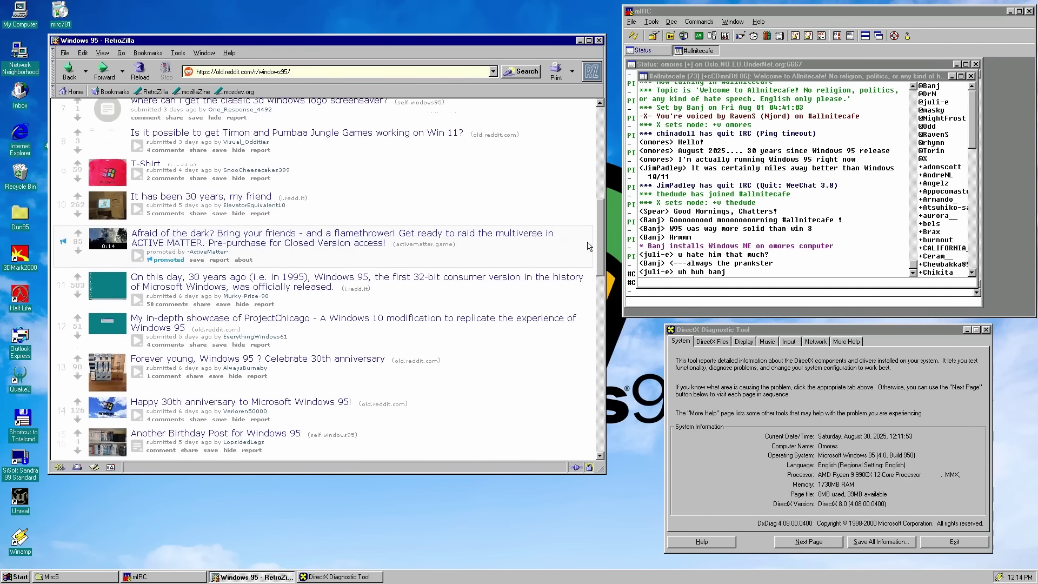
pyautogui.scroll(-1, 589, 246)
pyautogui.click(159, 151)
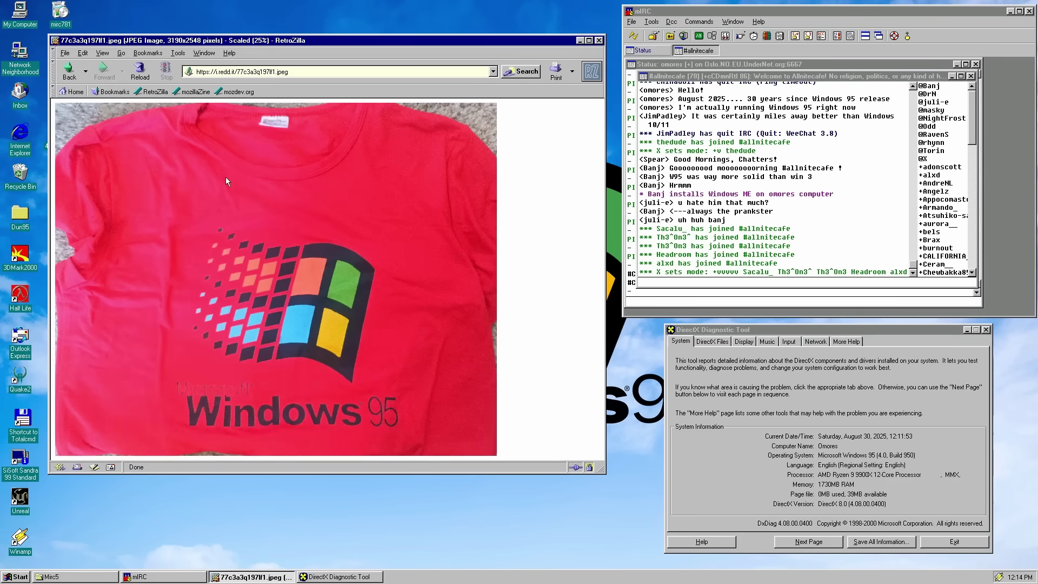
pyautogui.click(69, 74)
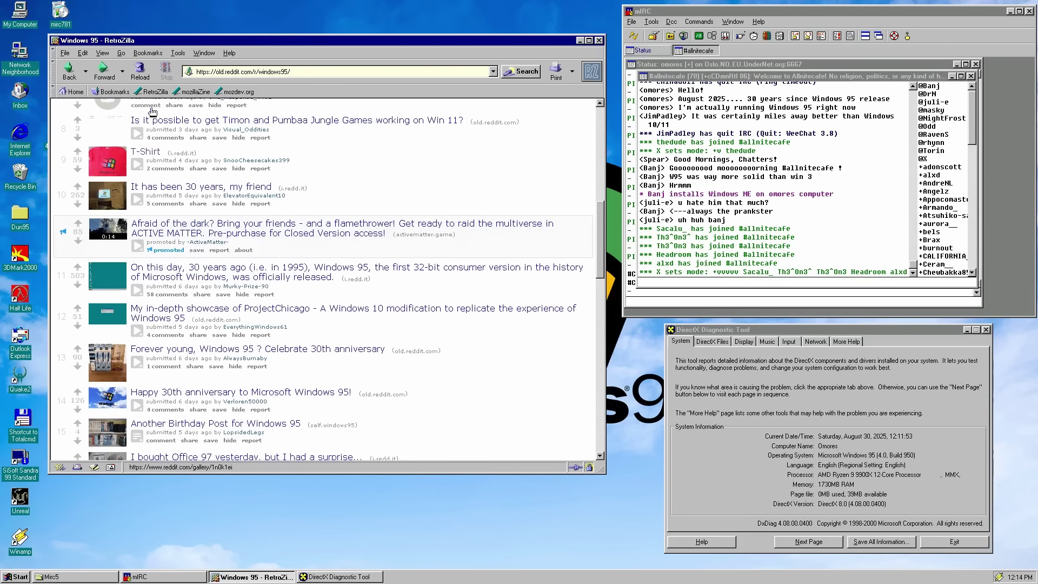
# Step: Post an mIRC channel message saying Windows 95 runs on bare metal PC
pyautogui.click(602, 116)
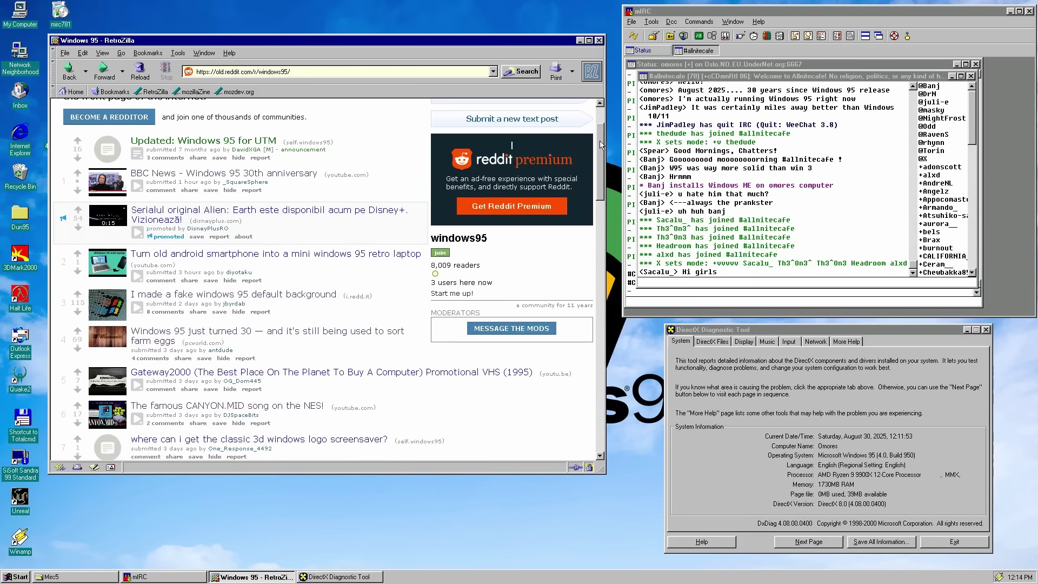
pyautogui.moveTo(602, 144); pyautogui.dragTo(597, 132)
pyautogui.click(737, 280)
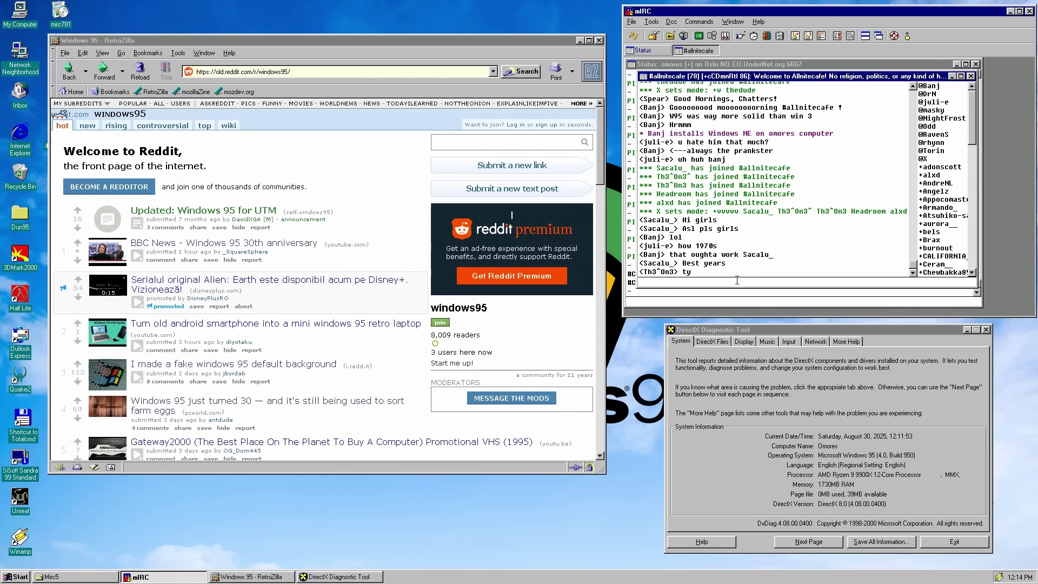
pyautogui.write('the best part is that Windows 95 is running on bare metal on a')
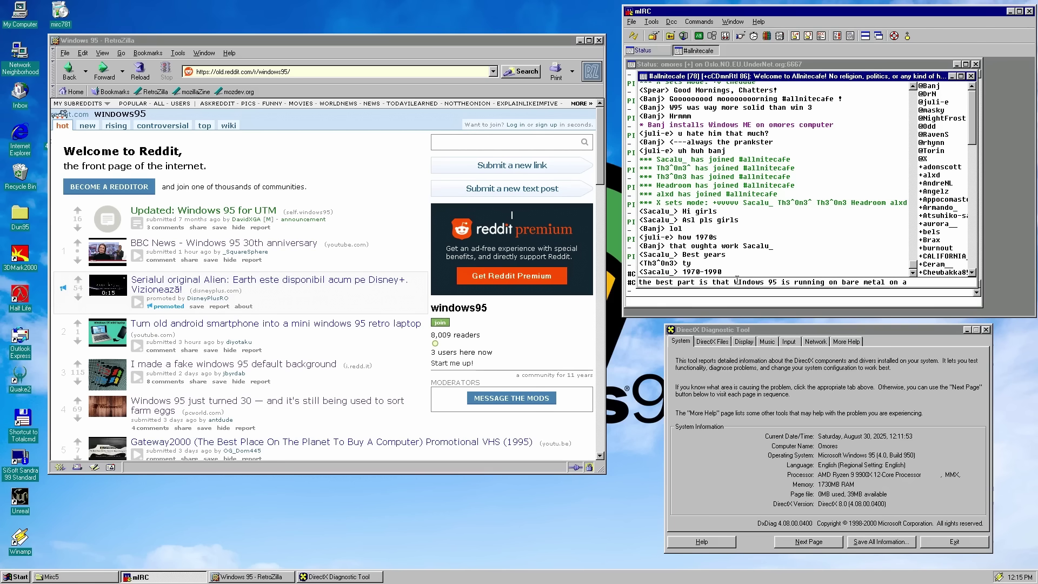
pyautogui.write('PC')
pyautogui.press('Return')
pyautogui.write('a')
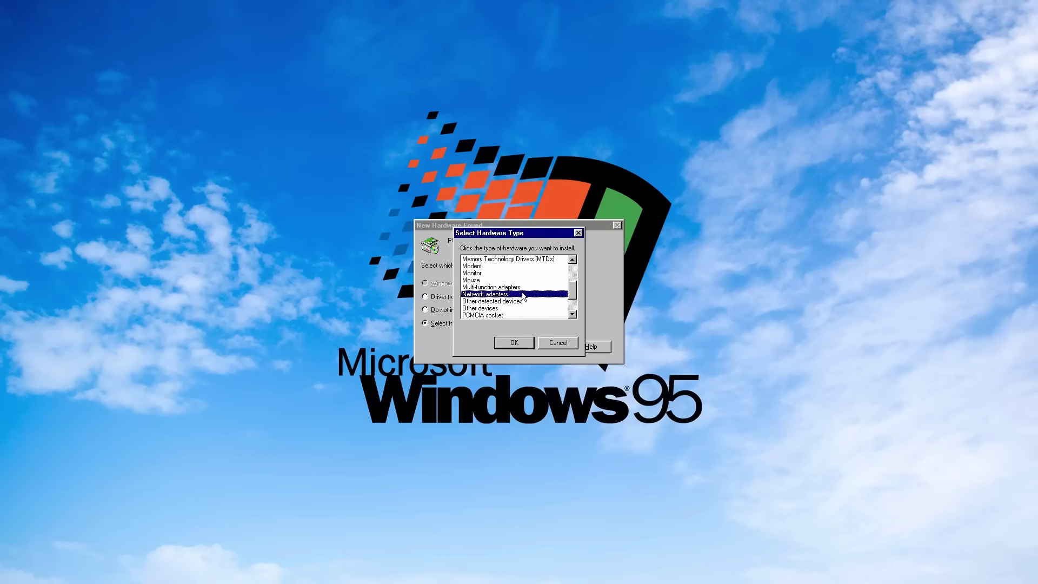
# Step: Install the TRENDnet network adapter driver from C:\REALTEK\WIN95A, skipping the missing-file prompt
pyautogui.click(514, 342)
pyautogui.click(673, 392)
pyautogui.click(667, 382)
pyautogui.doubleClick(637, 382)
pyautogui.click(713, 342)
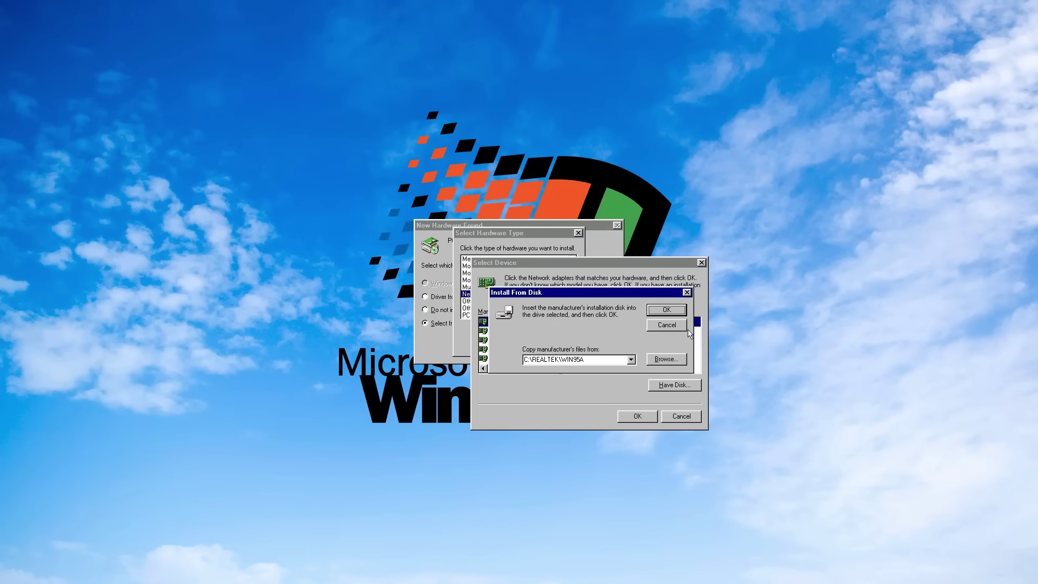
pyautogui.click(666, 309)
pyautogui.click(655, 447)
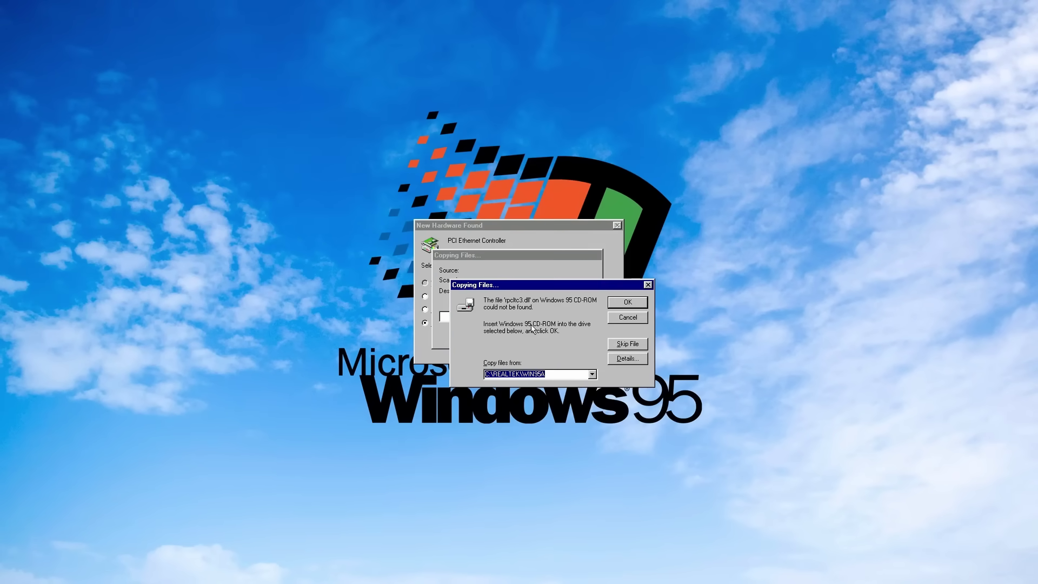
pyautogui.press('Return')
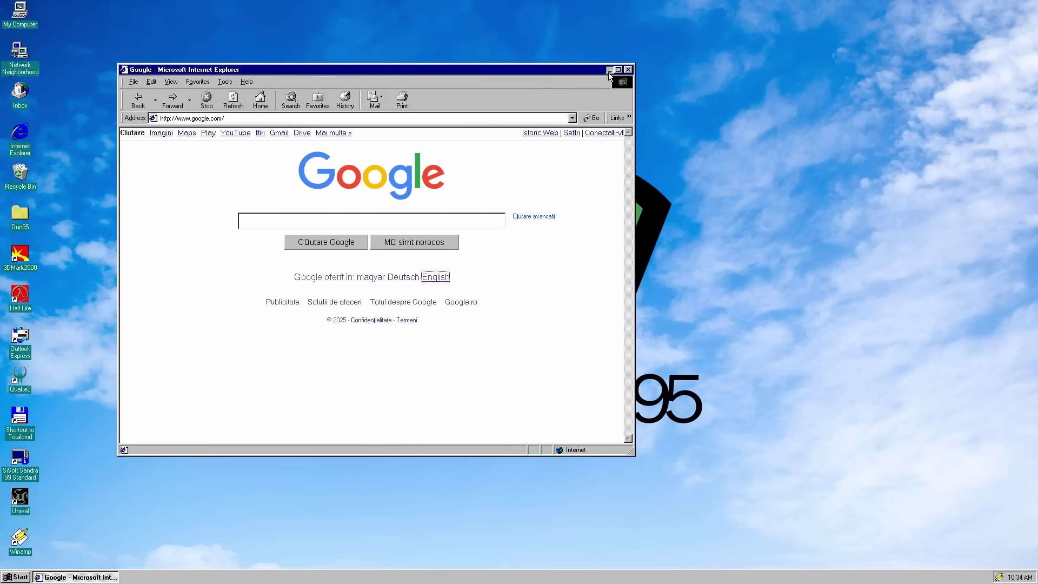
# Step: Minimize Internet Explorer, launch retrozilla.exe, answer the default-browser prompt, and enlarge its window
pyautogui.click(609, 70)
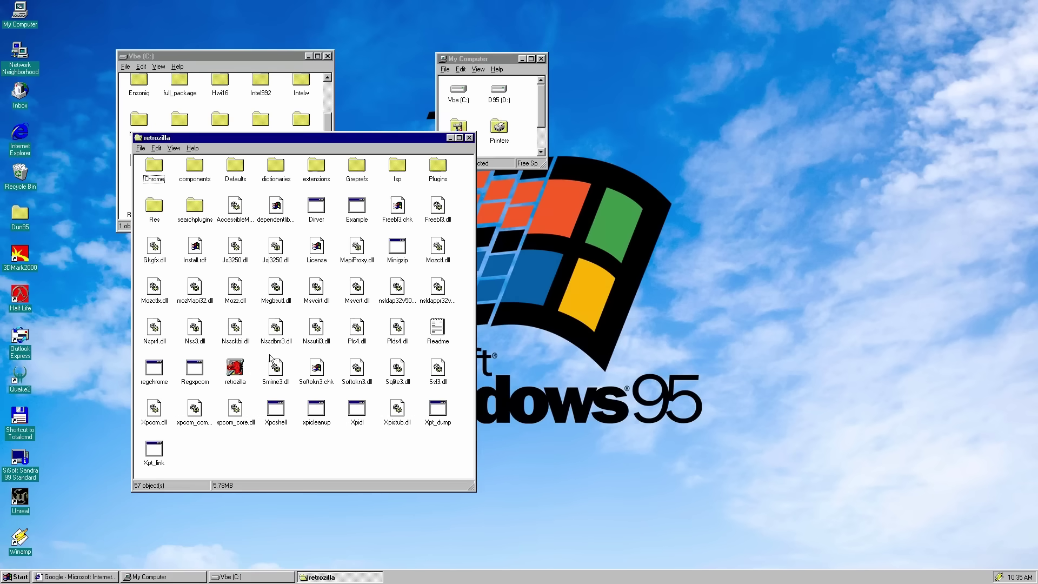
pyautogui.doubleClick(234, 373)
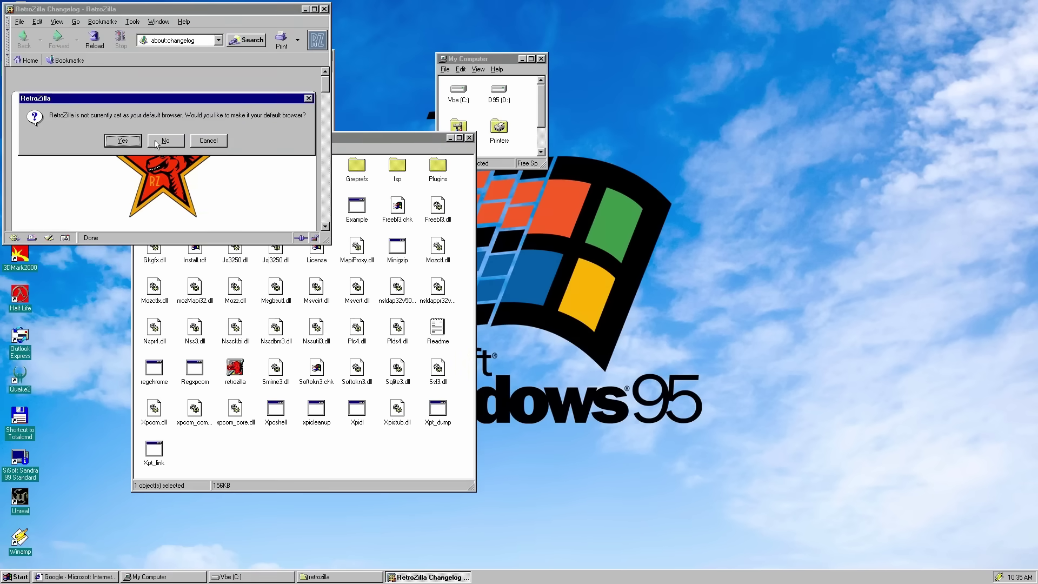
pyautogui.click(130, 143)
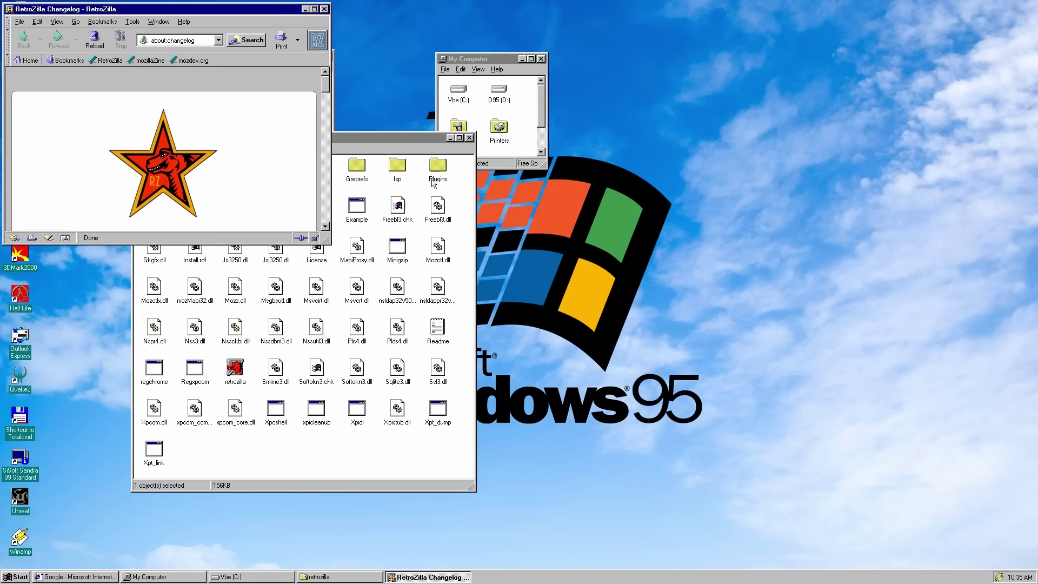
pyautogui.click(451, 138)
pyautogui.click(451, 138)
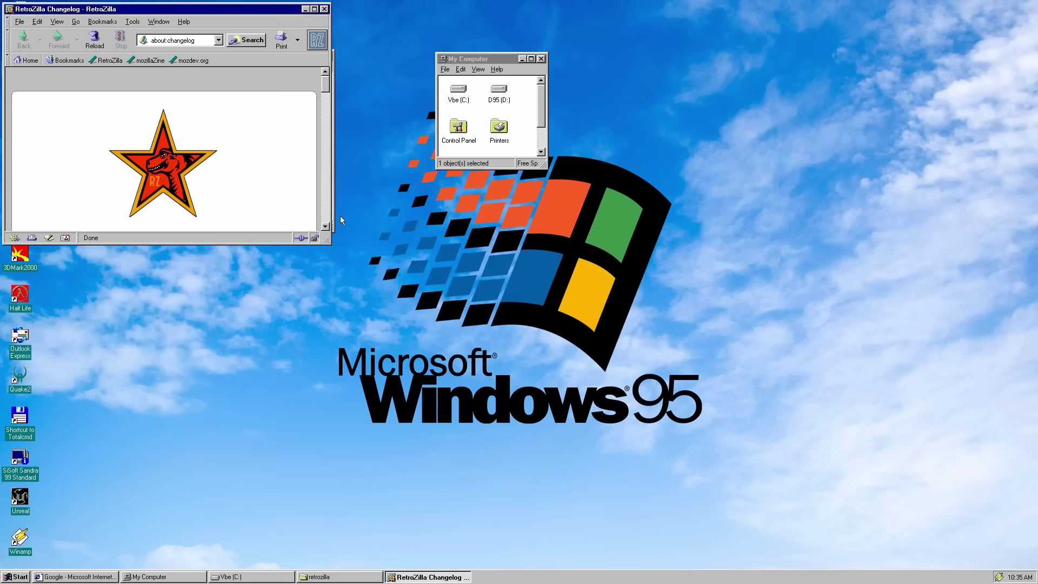
pyautogui.moveTo(326, 241); pyautogui.dragTo(559, 436)
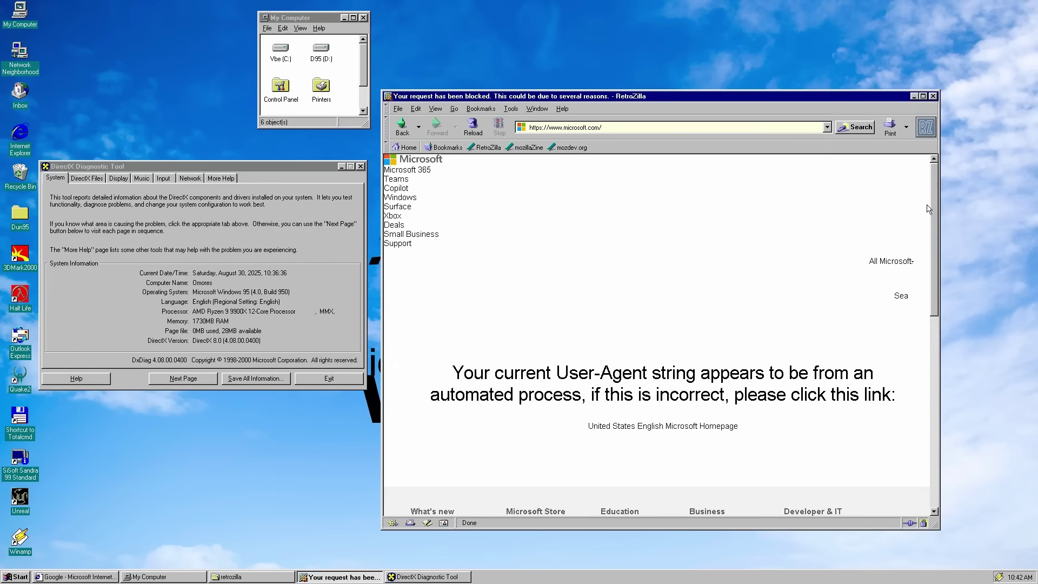
# Step: Download mIRC 5.82 from OldVersion.com and save the archive to the desktop
pyautogui.moveTo(933, 217); pyautogui.dragTo(928, 240)
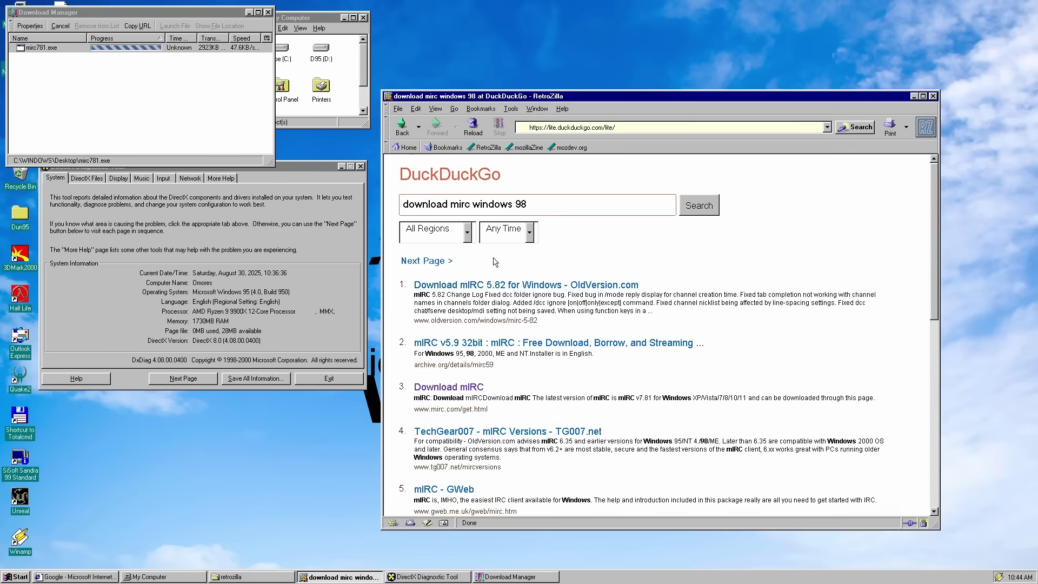
pyautogui.click(505, 286)
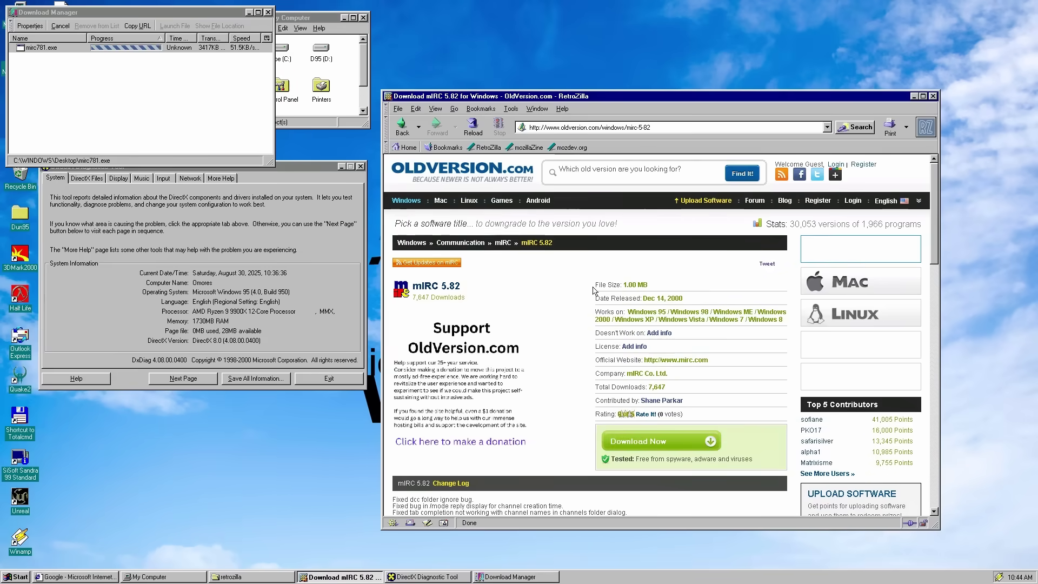
pyautogui.click(647, 445)
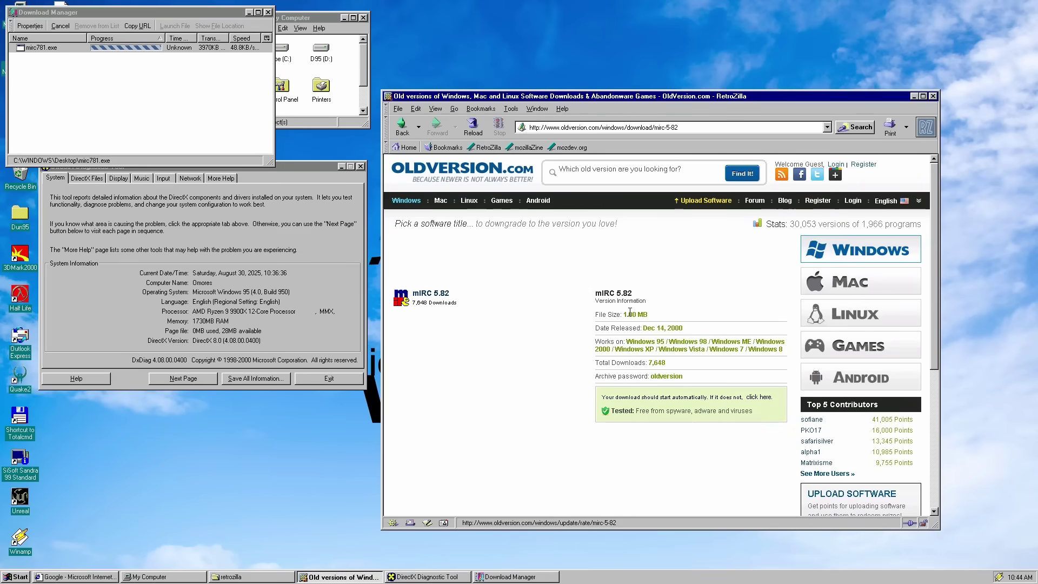
pyautogui.click(567, 340)
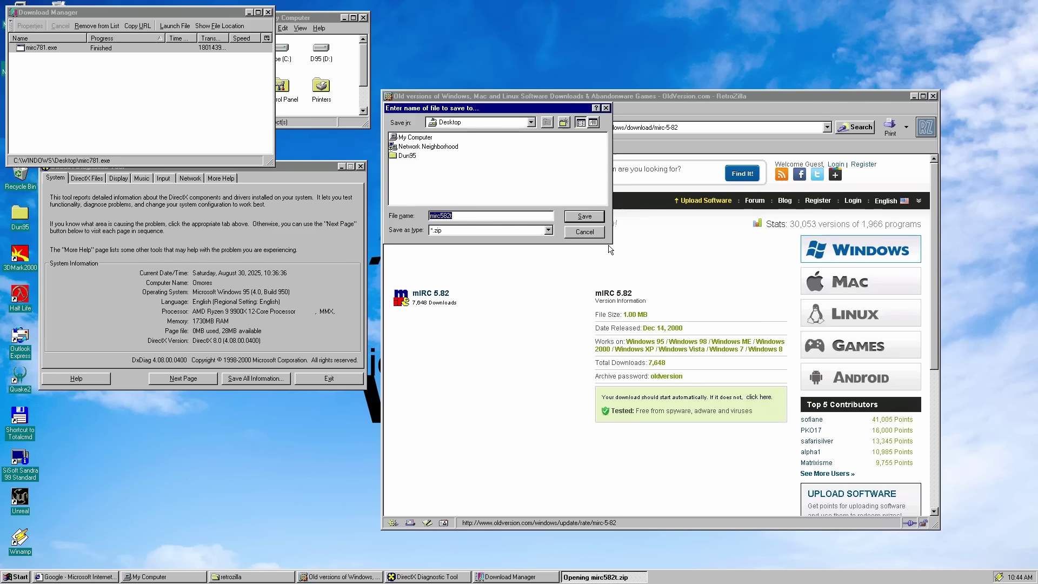
pyautogui.press('Return')
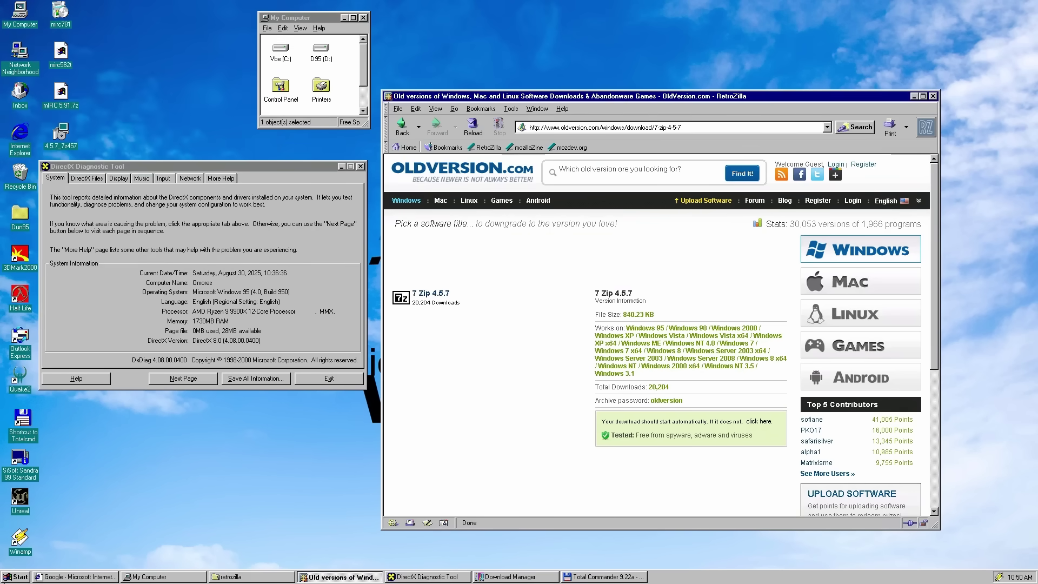
# Step: Open 7-Zip File Manager, list drive C:'s folders, then show Internet Explorer's version details
pyautogui.click(16, 576)
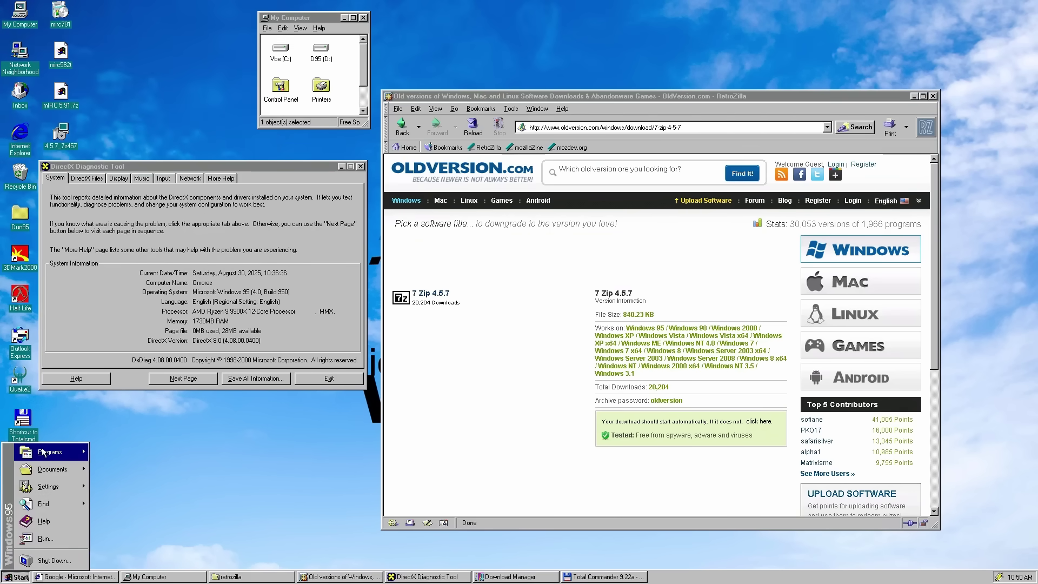
pyautogui.moveTo(54, 457)
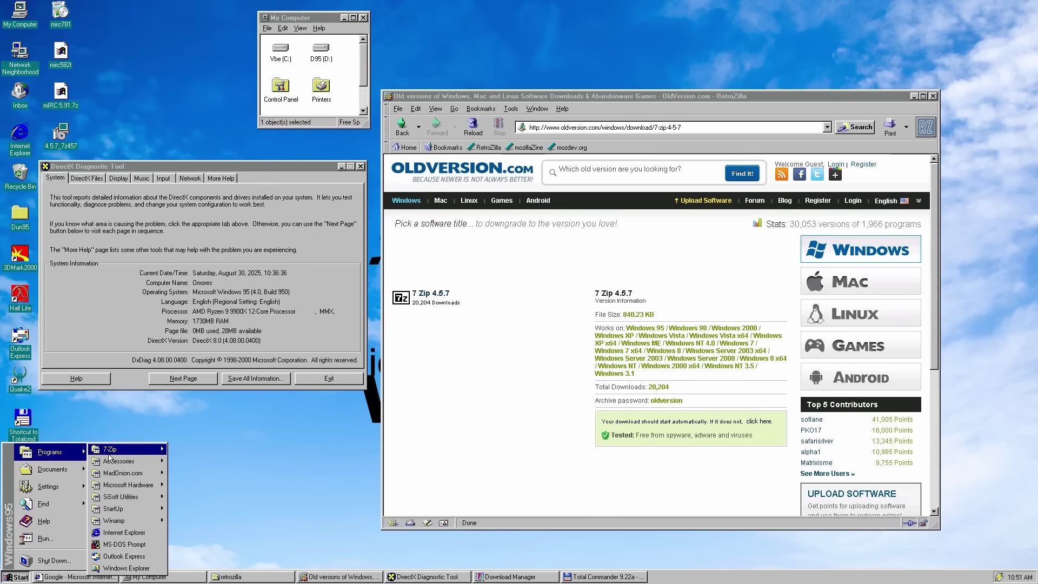
pyautogui.moveTo(113, 450)
pyautogui.click(202, 449)
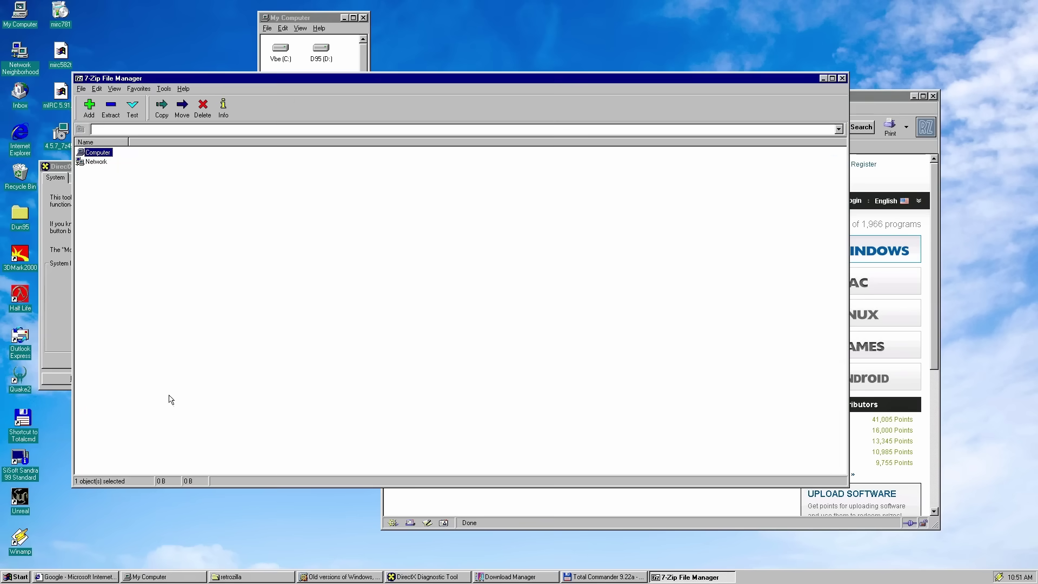
pyautogui.doubleClick(98, 152)
pyautogui.doubleClick(88, 153)
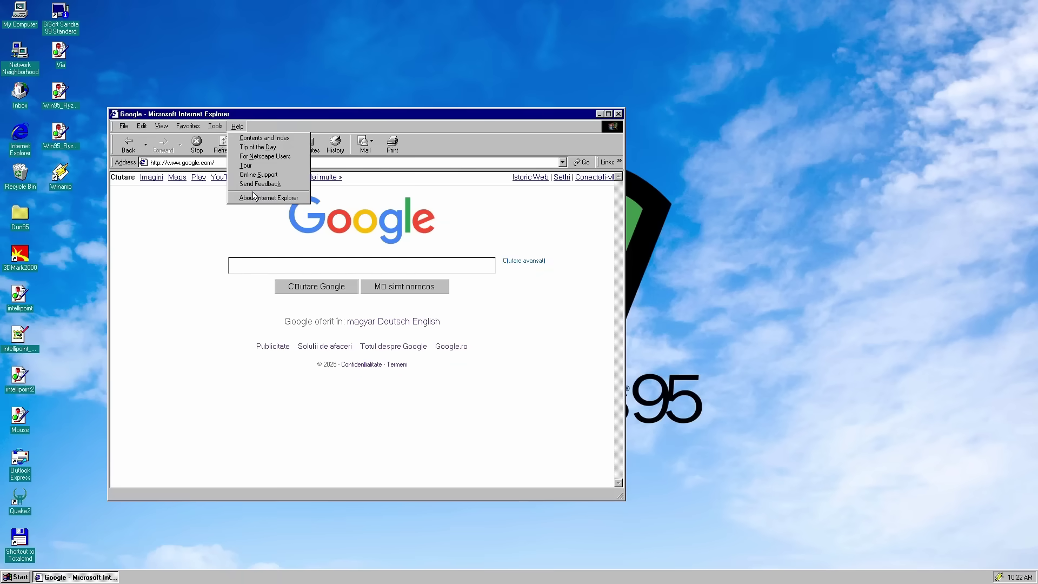
pyautogui.click(250, 199)
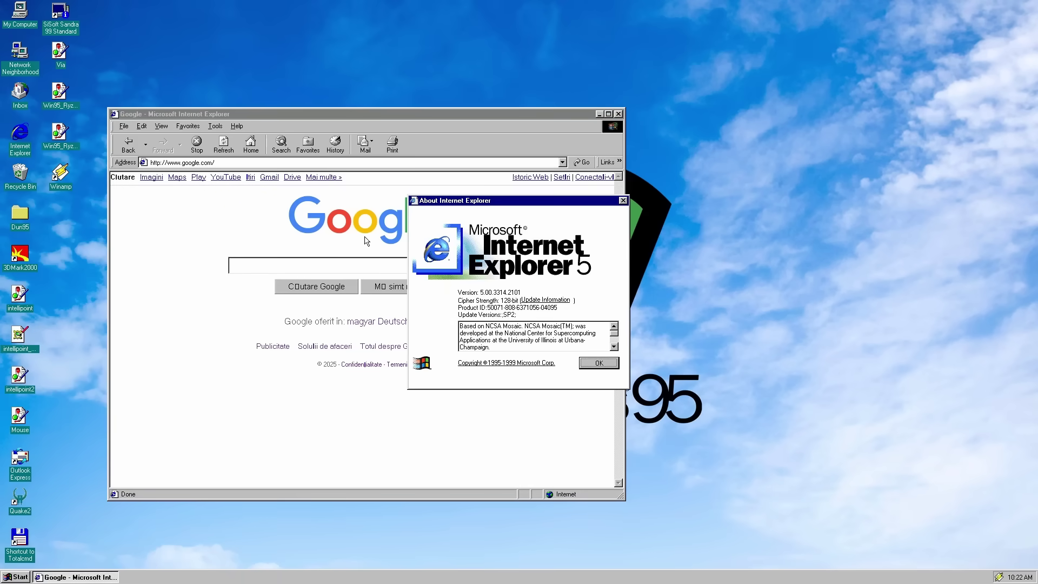
# Step: Launch the DirectX Diagnostic Tool from Run and move its window to the right
pyautogui.press('super')
pyautogui.press('Up')
pyautogui.press('Up')
pyautogui.press('Return')
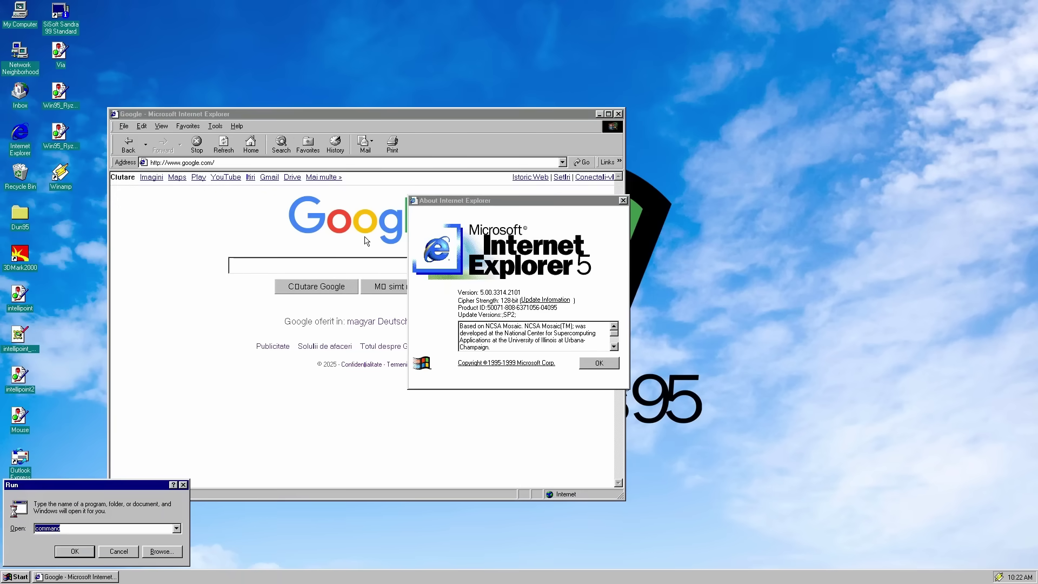
pyautogui.press('Return')
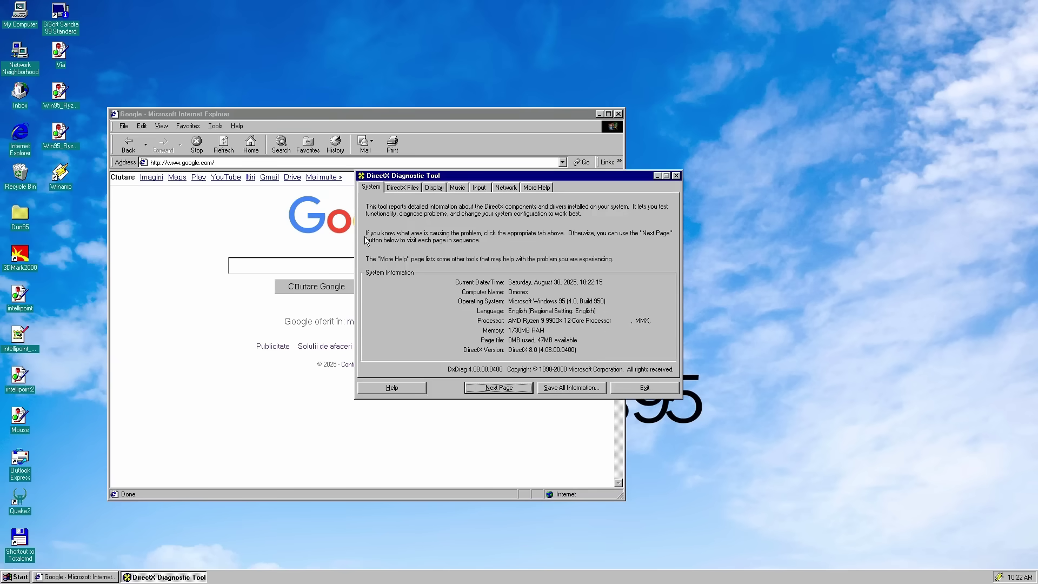
pyautogui.moveTo(475, 180); pyautogui.dragTo(757, 145)
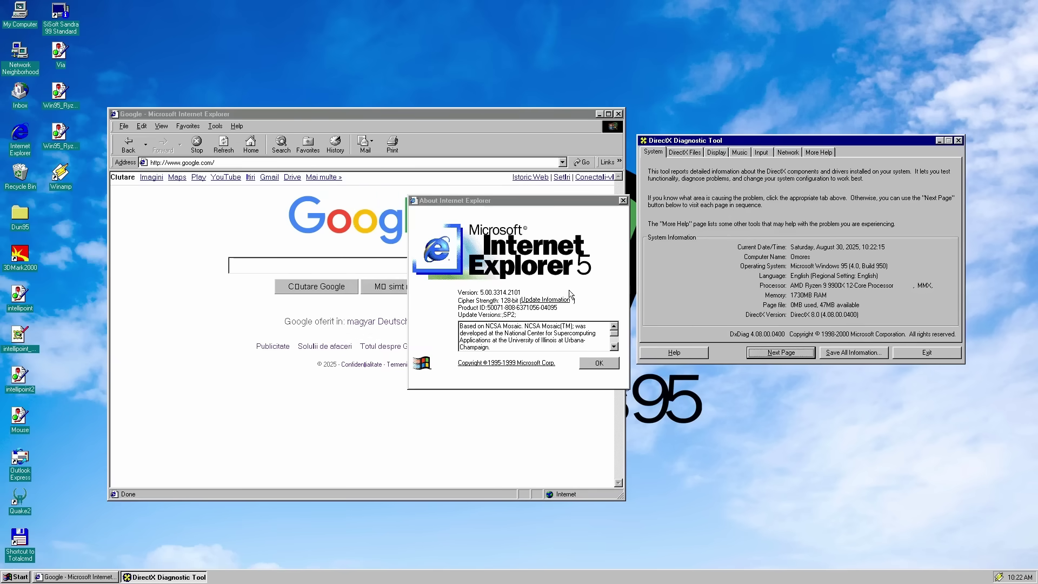
# Step: Close the IE version box and search Google for retrozilla, accepting the security warning
pyautogui.click(598, 363)
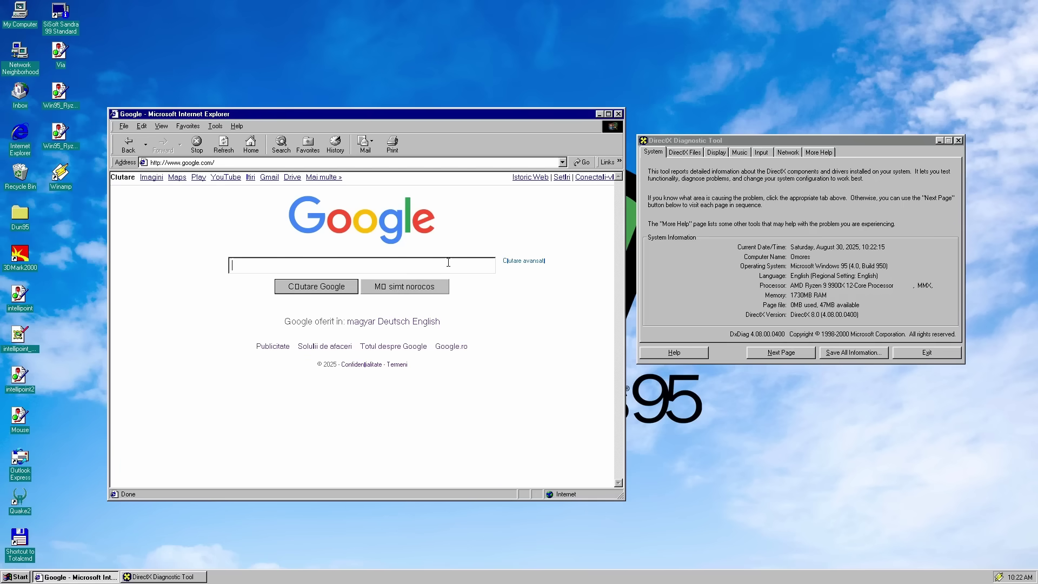
pyautogui.press('Return')
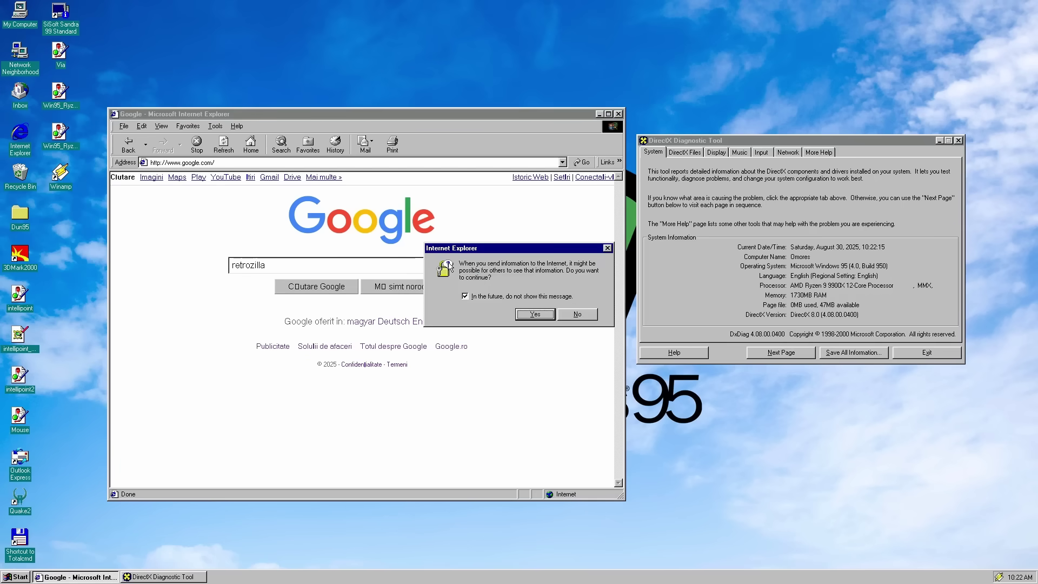
pyautogui.press('Return')
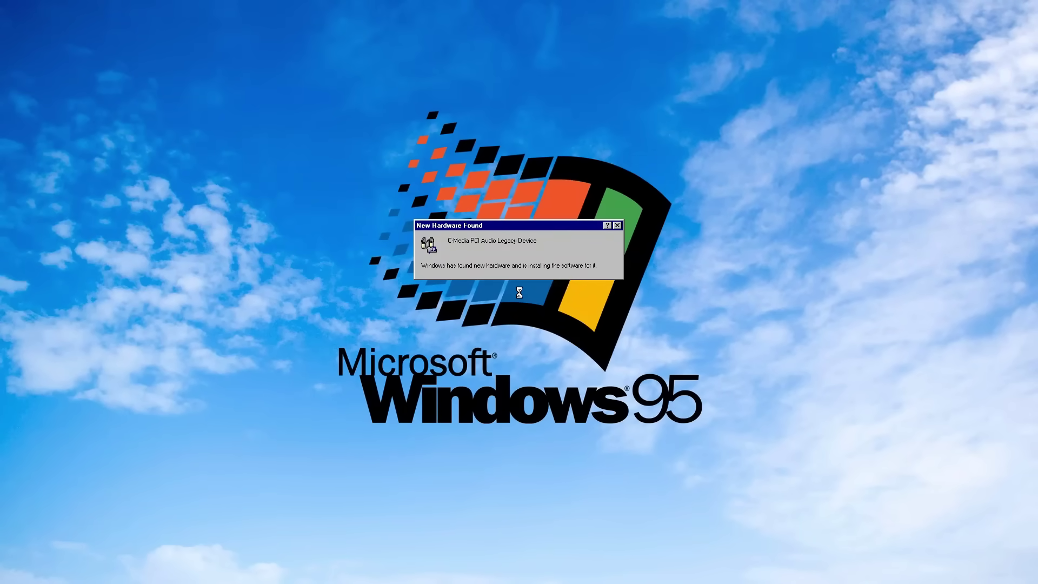
# Step: Supply the missing C-Media audio driver .vxd file from c:\cmi\audio
pyautogui.press('Return')
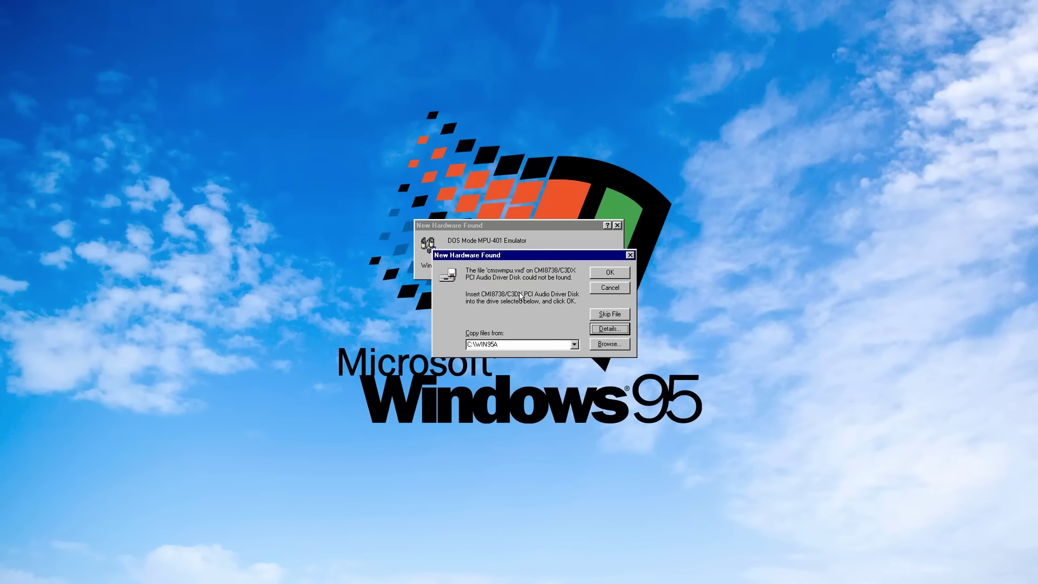
pyautogui.hotkey('alt', 'b')
pyautogui.press('Down')
pyautogui.press('Return')
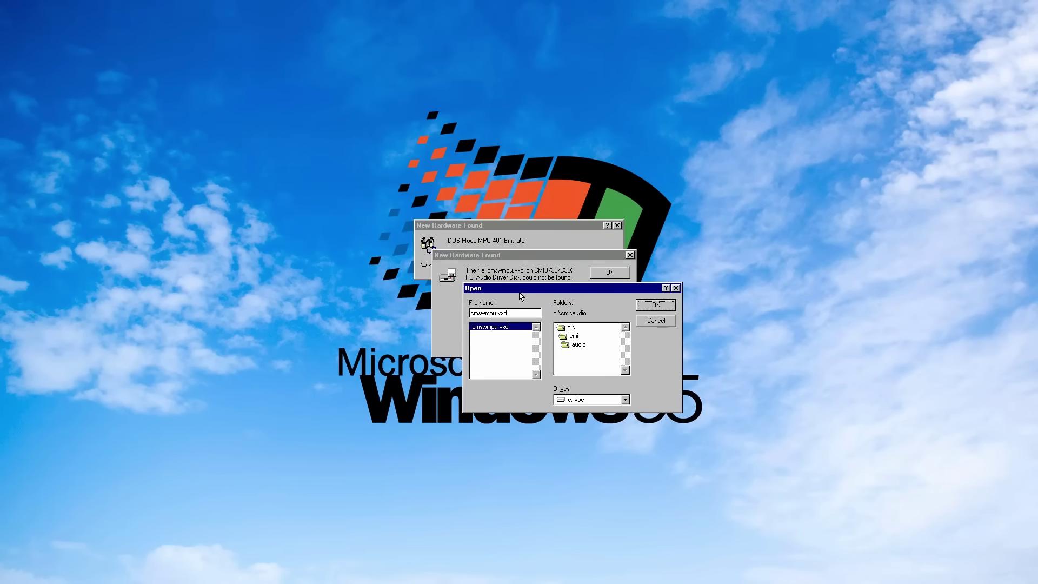
pyautogui.press('Return')
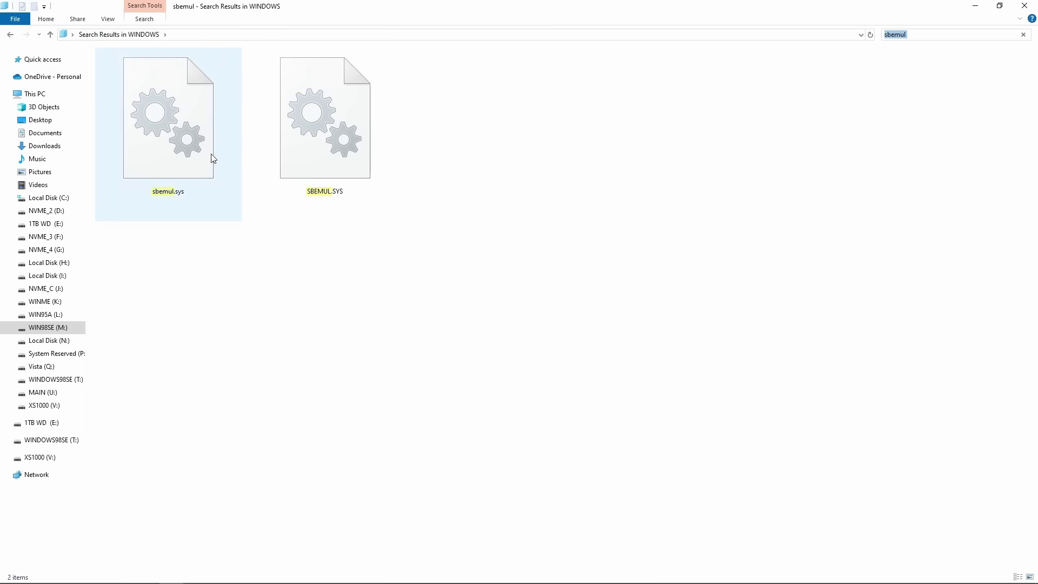
# Step: View the Details properties of SBEMUL.SYS, version 4.10.2222, including its file description
pyautogui.click(299, 139)
pyautogui.rightClick(301, 136)
pyautogui.click(410, 351)
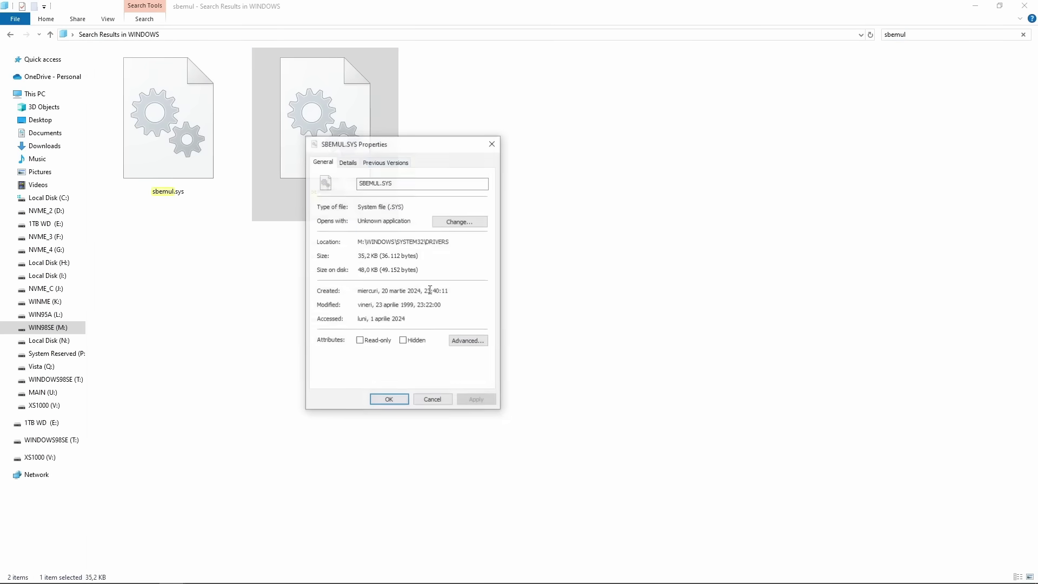
pyautogui.click(348, 160)
pyautogui.moveTo(445, 151); pyautogui.dragTo(560, 141)
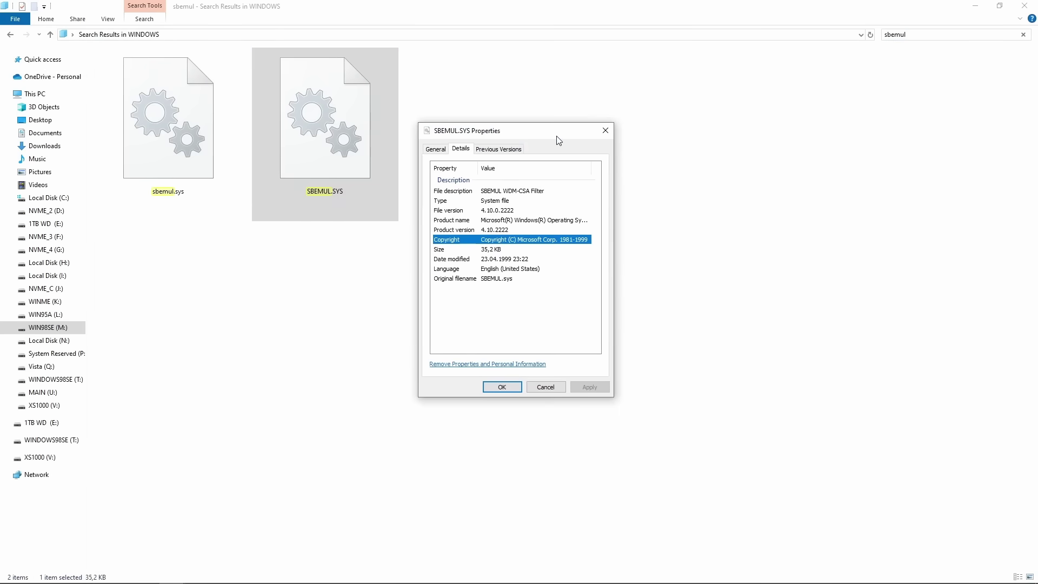
pyautogui.click(516, 192)
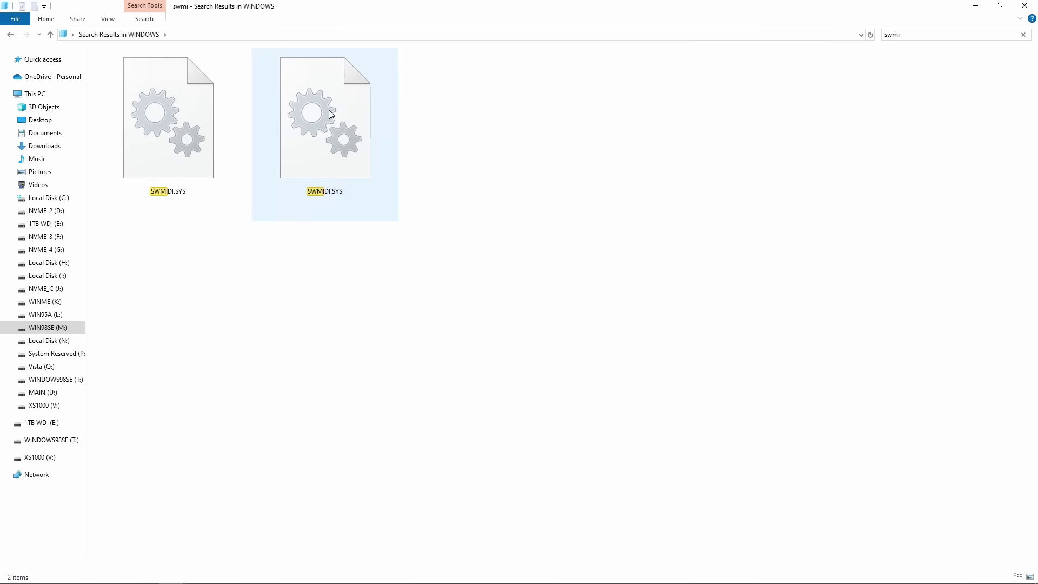
# Step: View the Details properties of SWMIDI.SYS, also version 4.10.2222, including its file description
pyautogui.rightClick(329, 109)
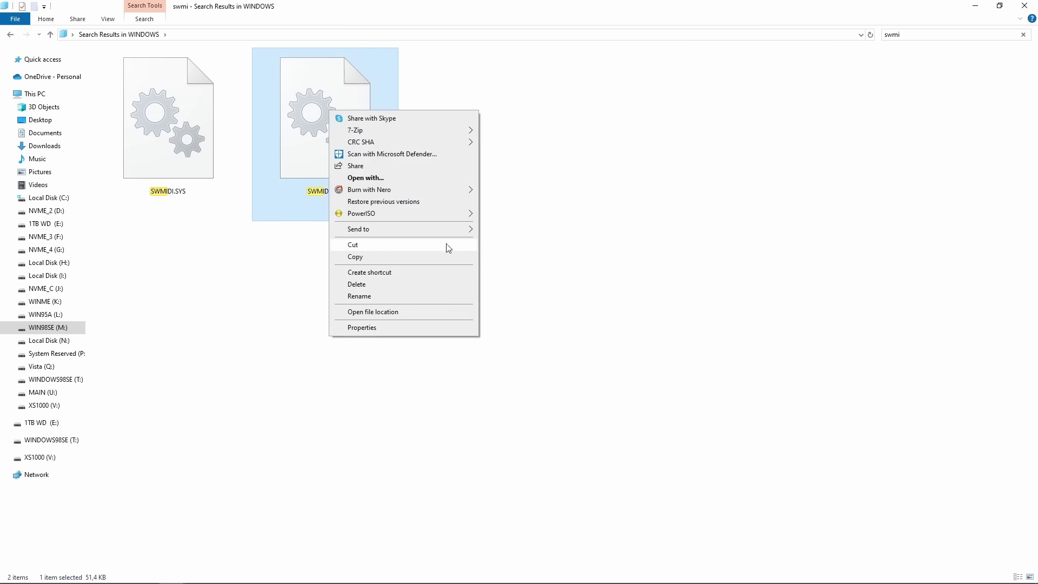
pyautogui.click(410, 331)
pyautogui.click(378, 138)
pyautogui.click(431, 181)
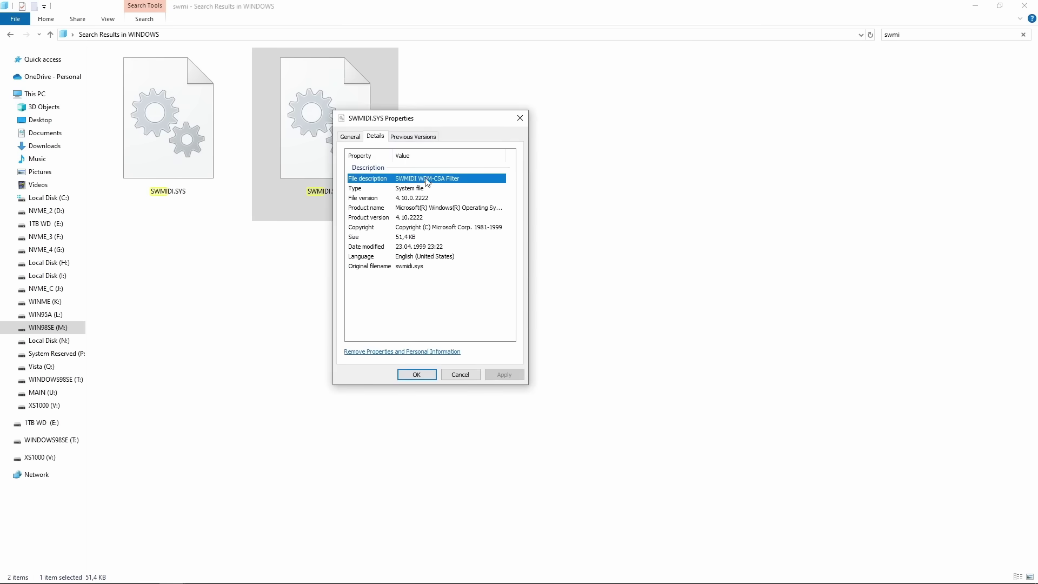
pyautogui.moveTo(451, 124); pyautogui.dragTo(454, 120)
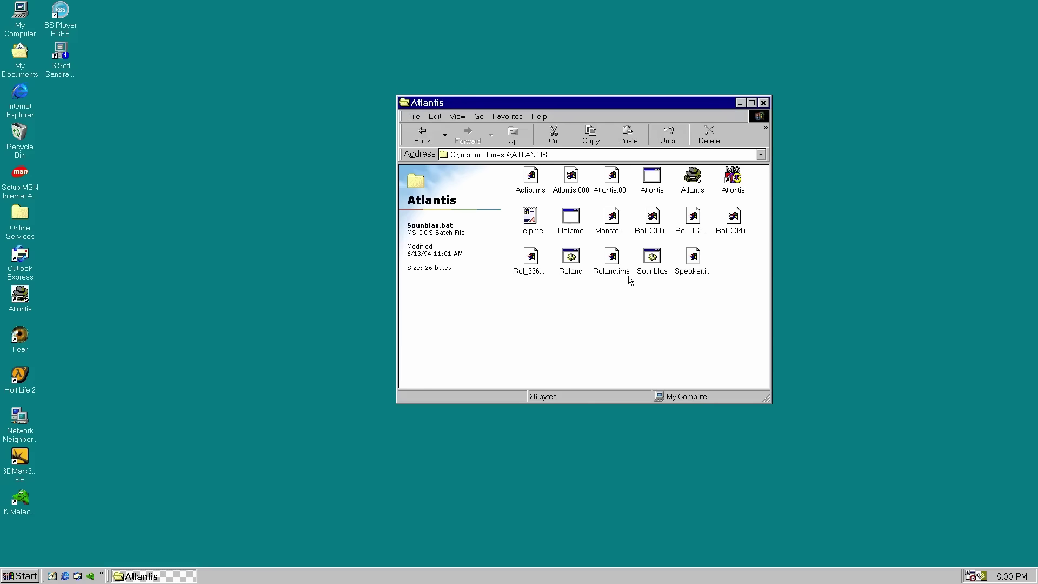
# Step: Check the Sounblas batch file's contents in Notepad, then run it to launch Indiana Jones Atlantis
pyautogui.rightClick(653, 262)
pyautogui.click(667, 273)
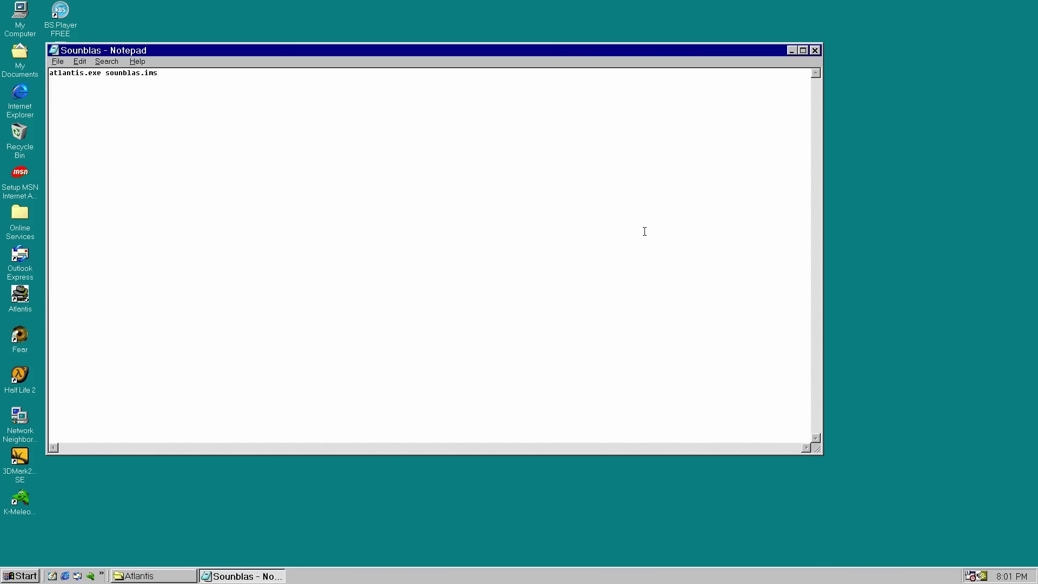
pyautogui.click(815, 51)
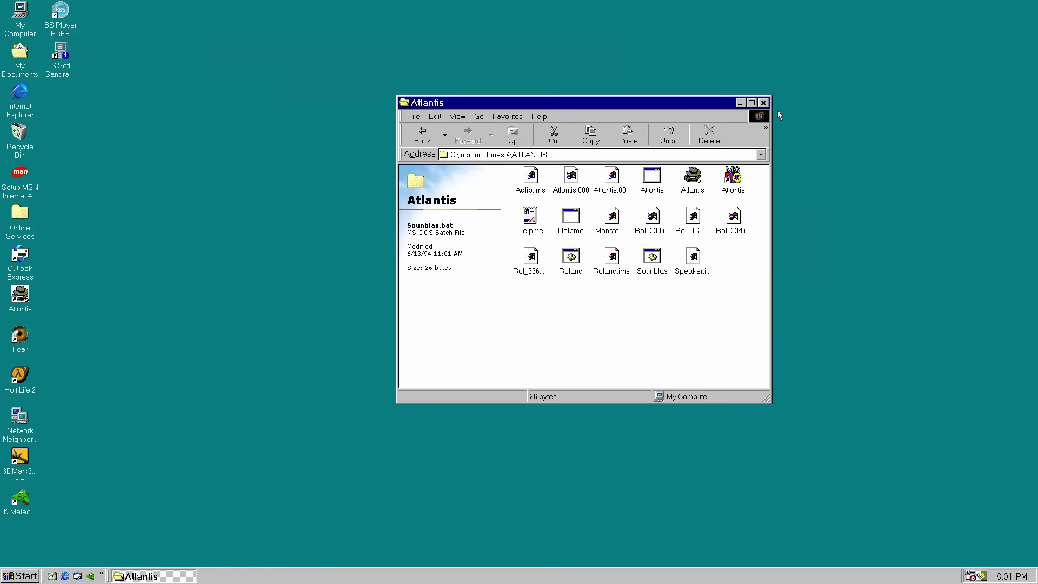
pyautogui.doubleClick(642, 261)
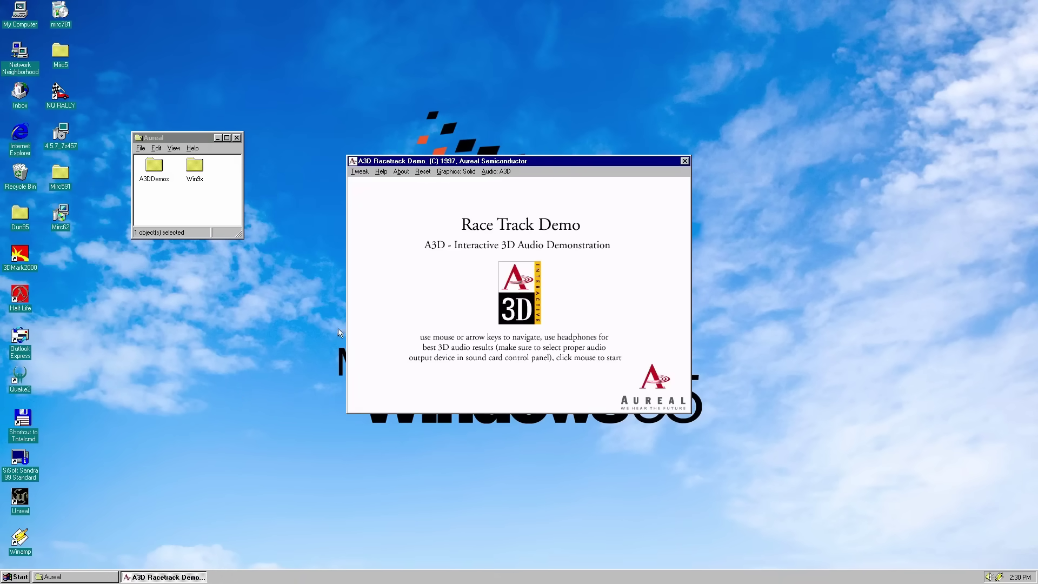
# Step: Start the A3D Racetrack Demo and raise the Doppler Effect slider in its Tweak settings
pyautogui.click(459, 203)
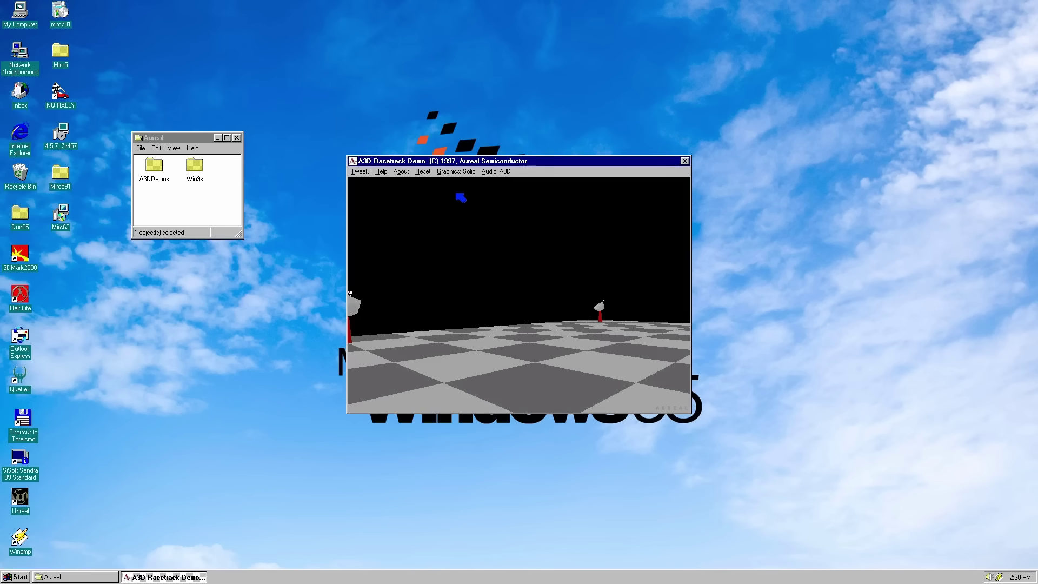
pyautogui.click(360, 172)
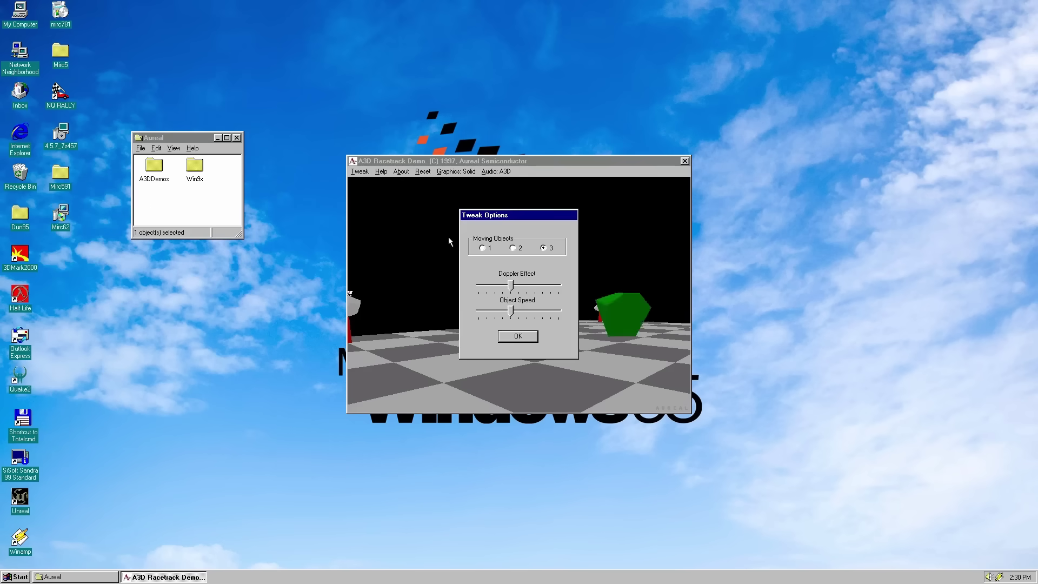
pyautogui.moveTo(512, 290); pyautogui.dragTo(534, 289)
pyautogui.click(532, 337)
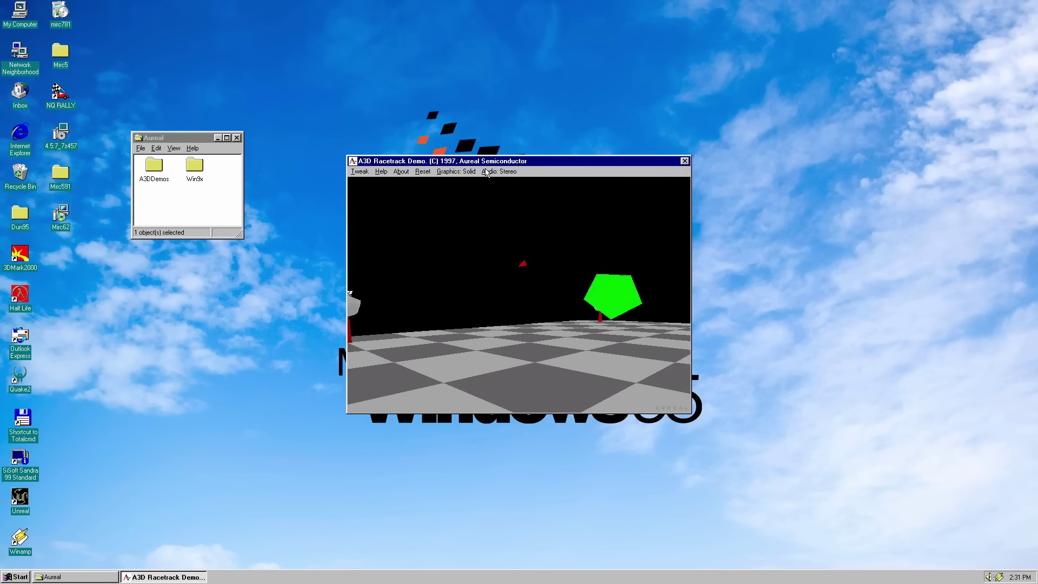
# Step: Switch the demo's audio back to A3D, reset the scene, and close the demo
pyautogui.click(487, 172)
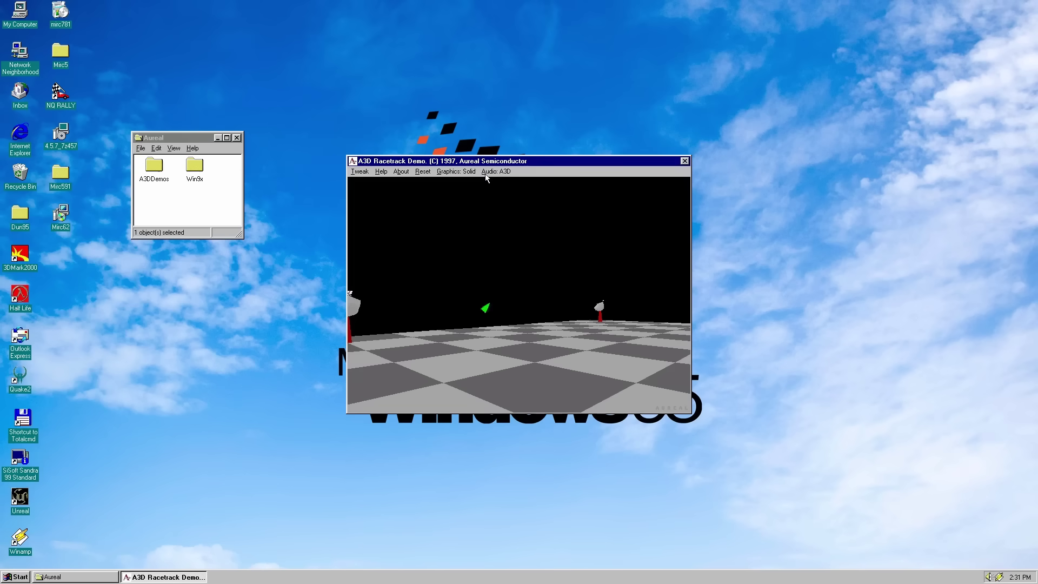
pyautogui.click(424, 176)
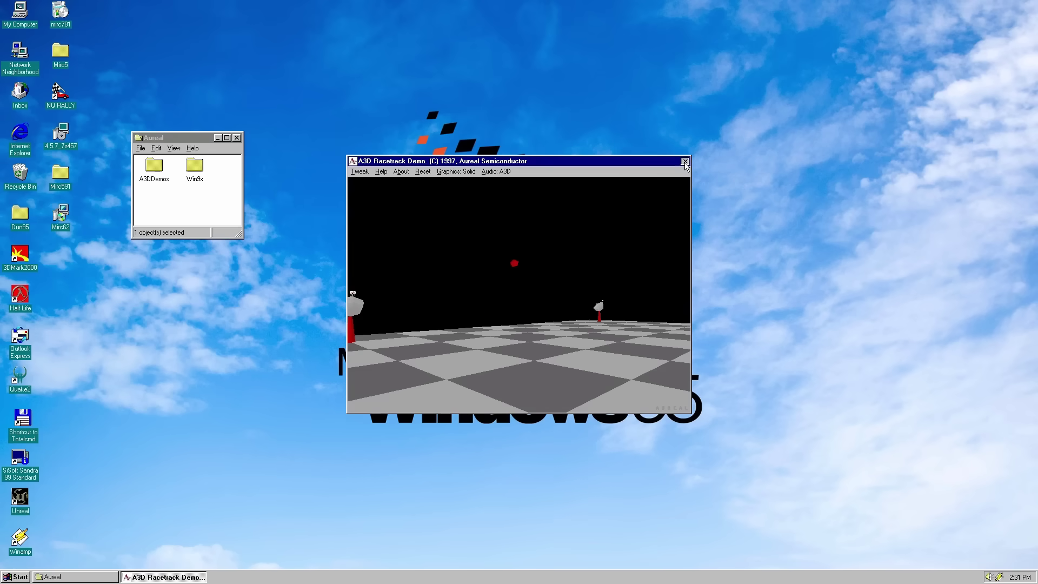
pyautogui.click(684, 161)
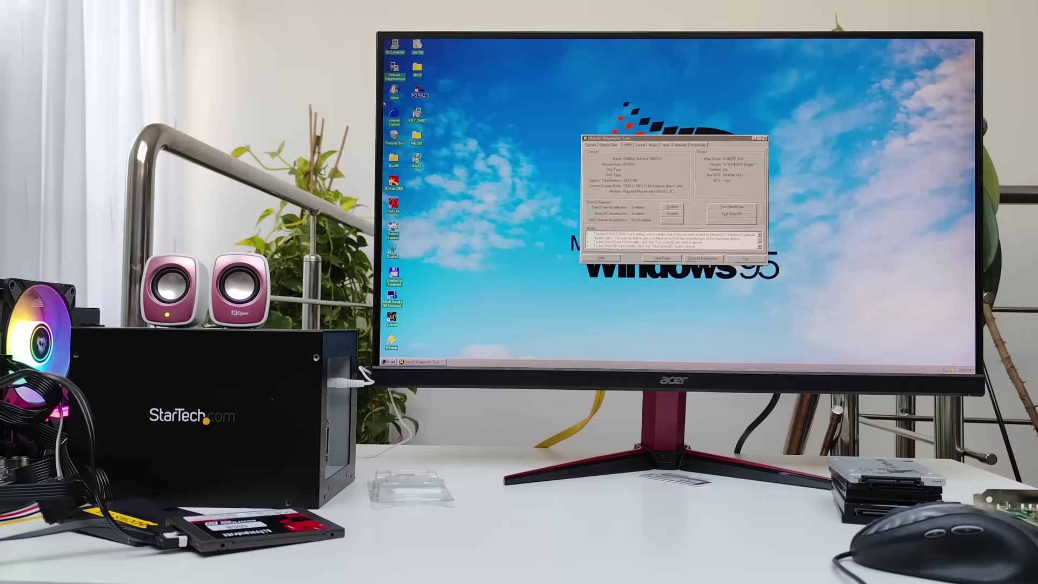
# Step: Run the DirectX display test, then choose Start Rally in Network Q Rally
pyautogui.click(732, 206)
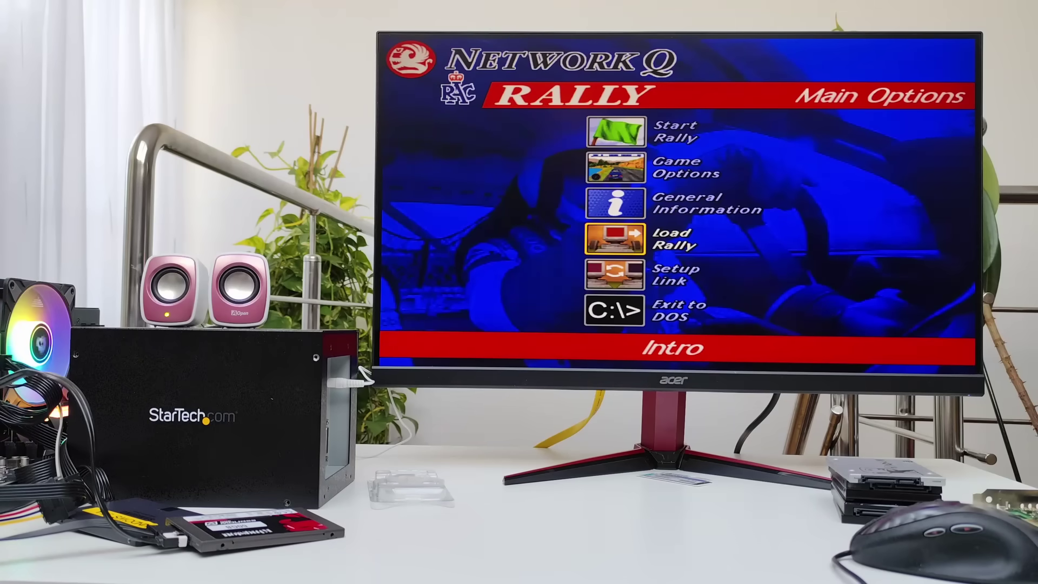
pyautogui.press('Down')
pyautogui.press('Up')
pyautogui.press('Up')
pyautogui.press('Up')
pyautogui.press('Up')
pyautogui.press('Up')
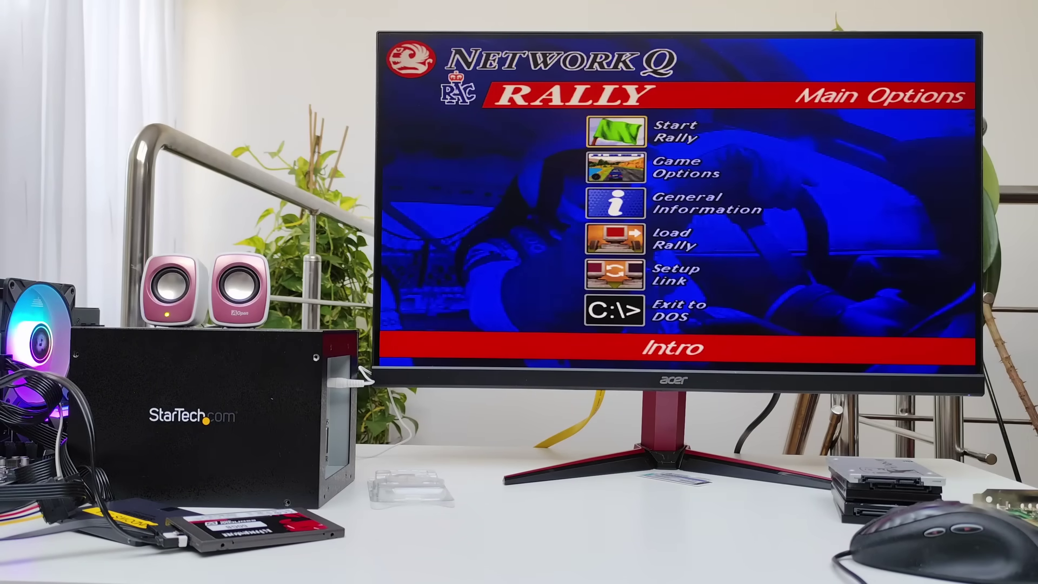
pyautogui.press('Return')
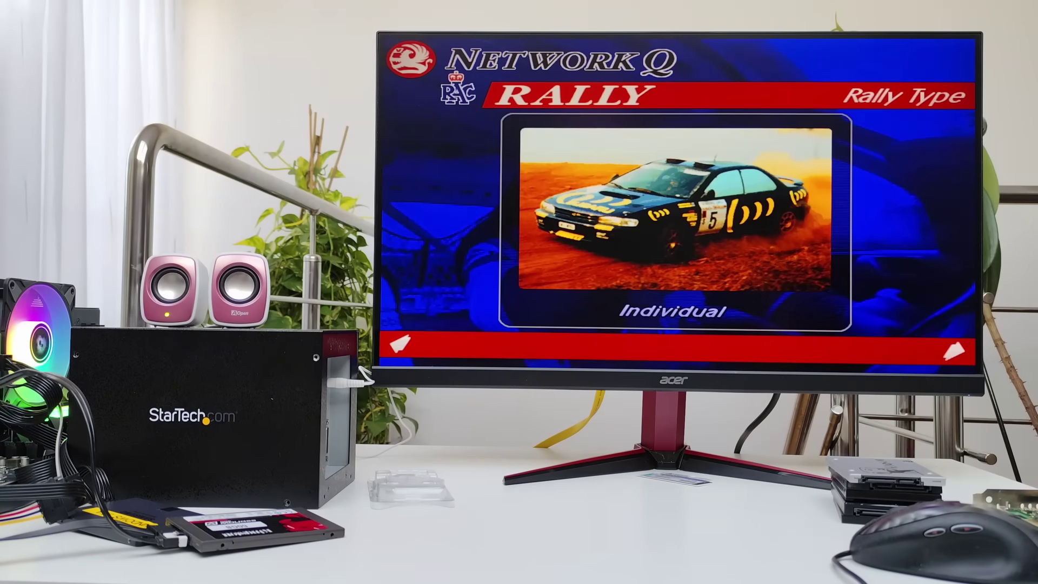
# Step: Begin an individual rally in the Renault after setup, and drive it from the cockpit view
pyautogui.press('Return')
pyautogui.press('Return')
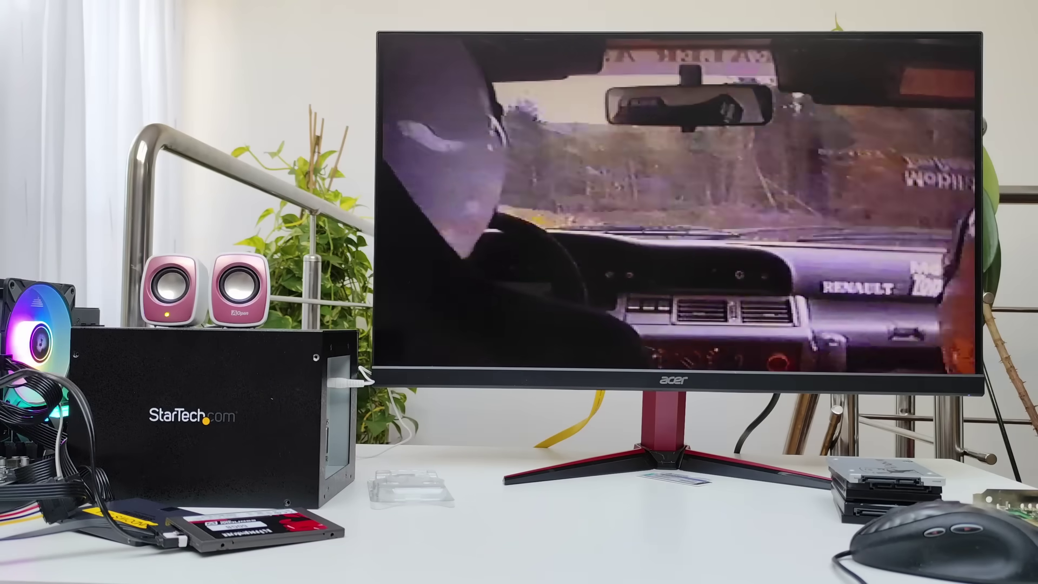
pyautogui.press('Return')
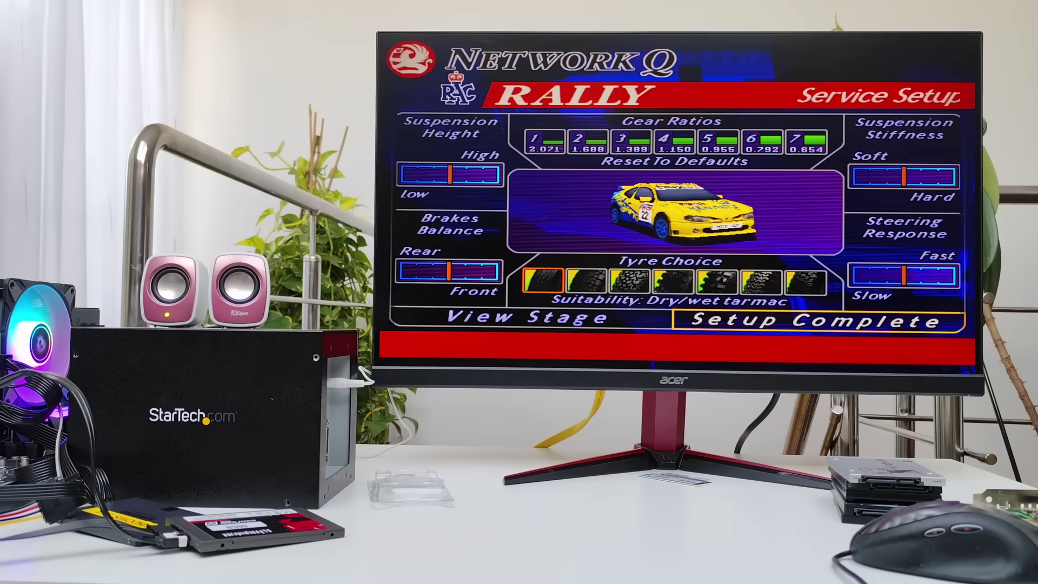
pyautogui.press('Return')
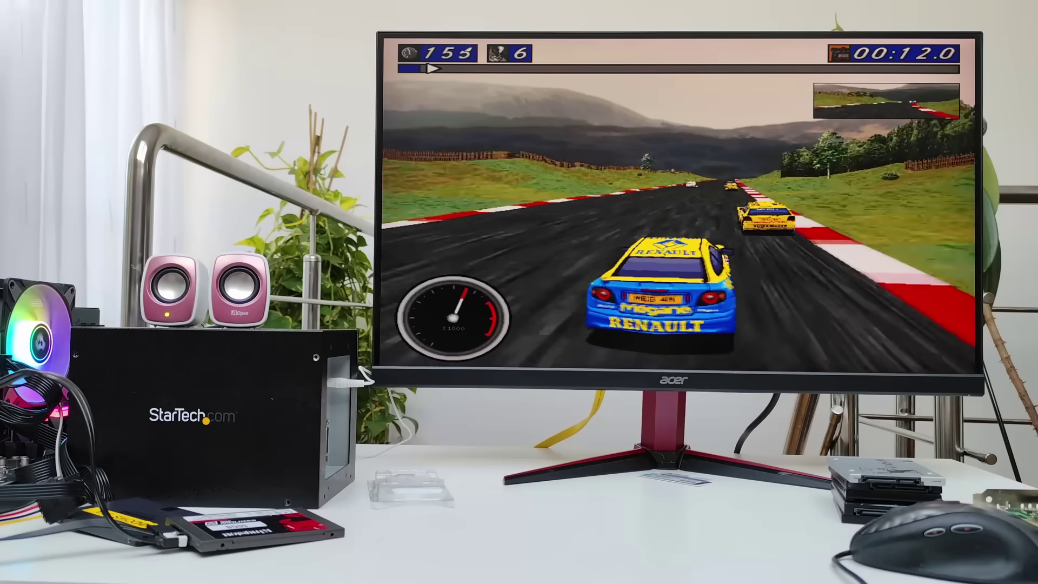
pyautogui.press('c')
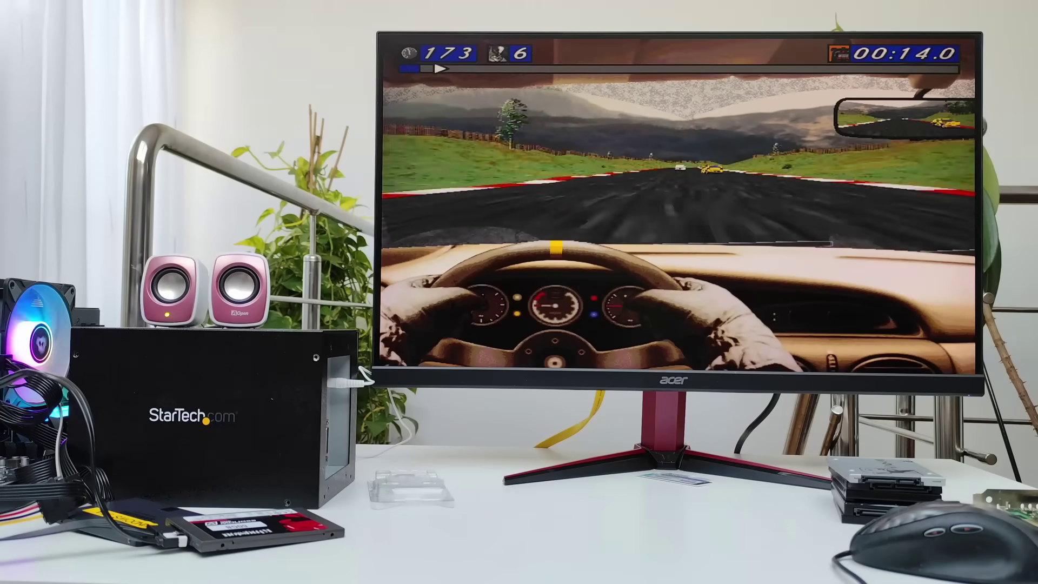